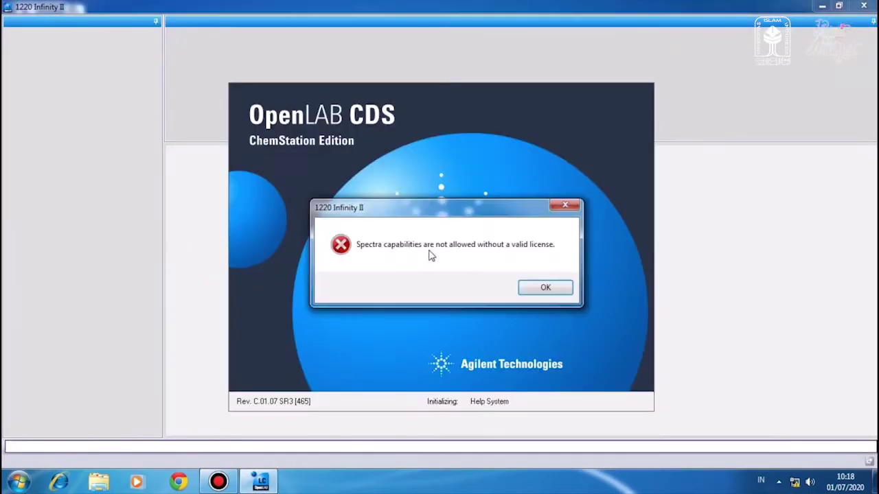
- Dismiss the spectra license message and open the instrument method setup once the instrument control screen has loaded
click(528, 291)
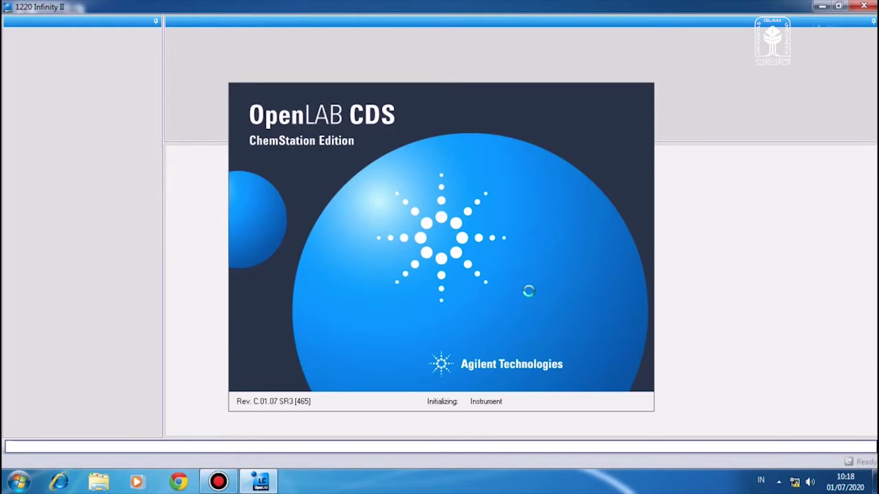
click(529, 291)
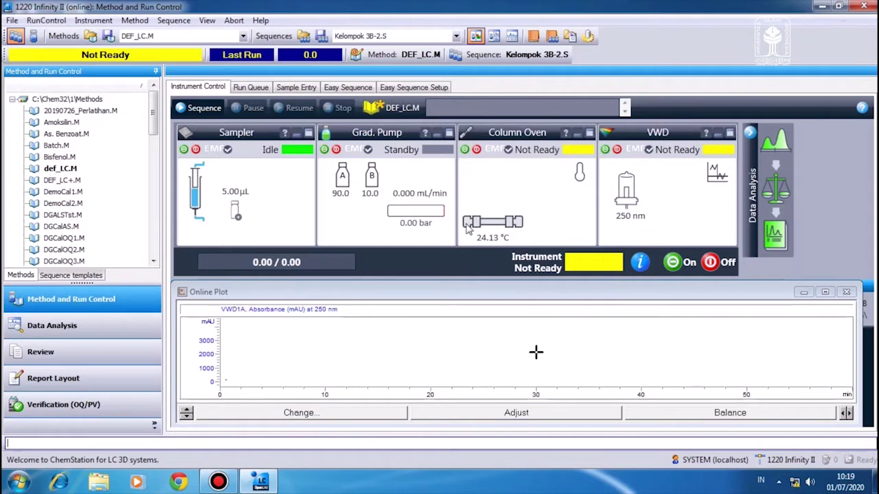
click(98, 23)
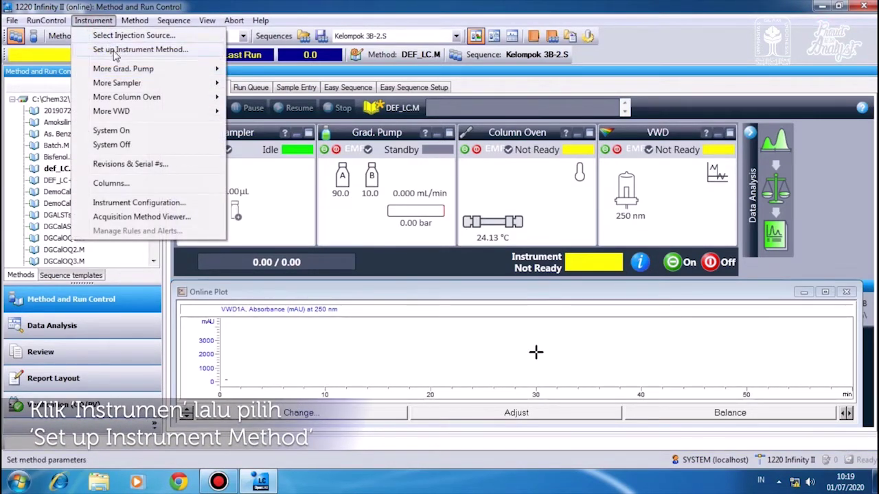
click(115, 52)
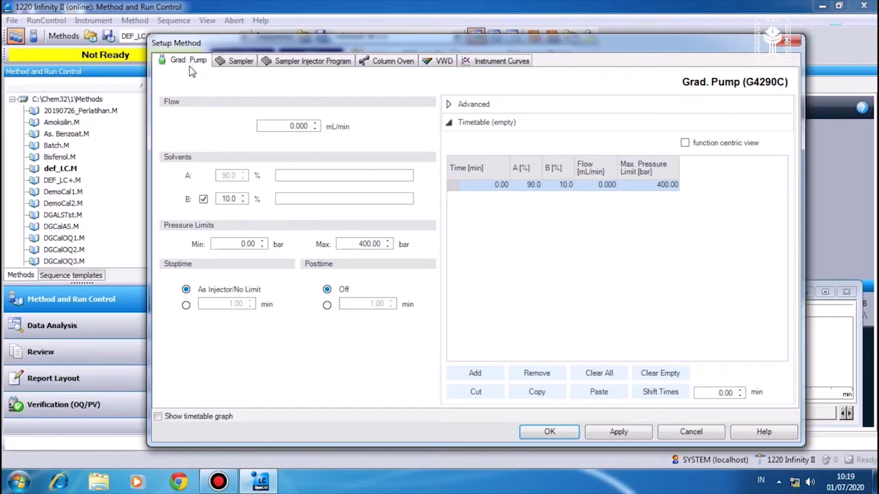
- Set the gradient pump flow to 1.000 mL/min and solvent B to 90 %, keeping solvent B enabled
click(289, 126)
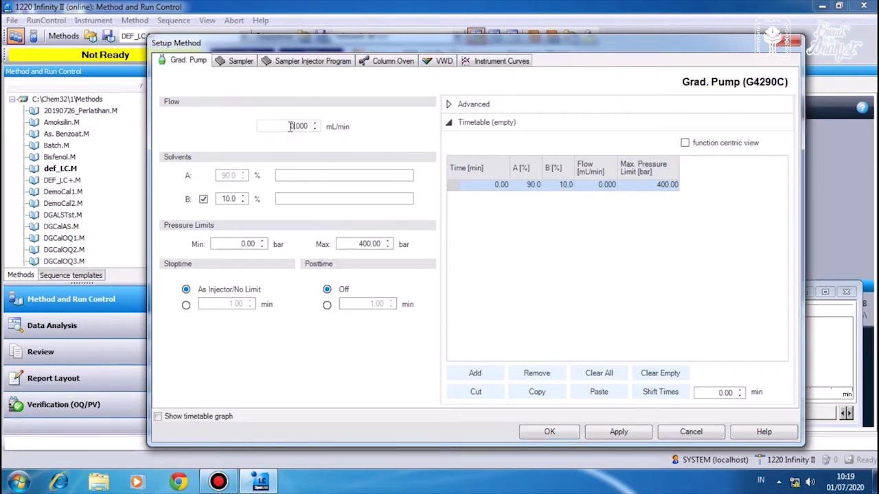
click(203, 199)
click(203, 198)
double_click(229, 199)
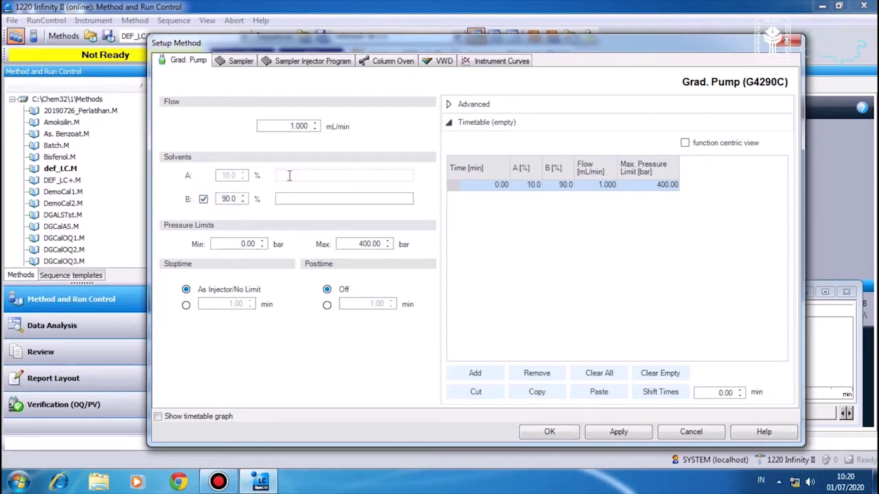
- Name pump solvent A "water" and solvent B "asetonitril"
text(water)
click(294, 198)
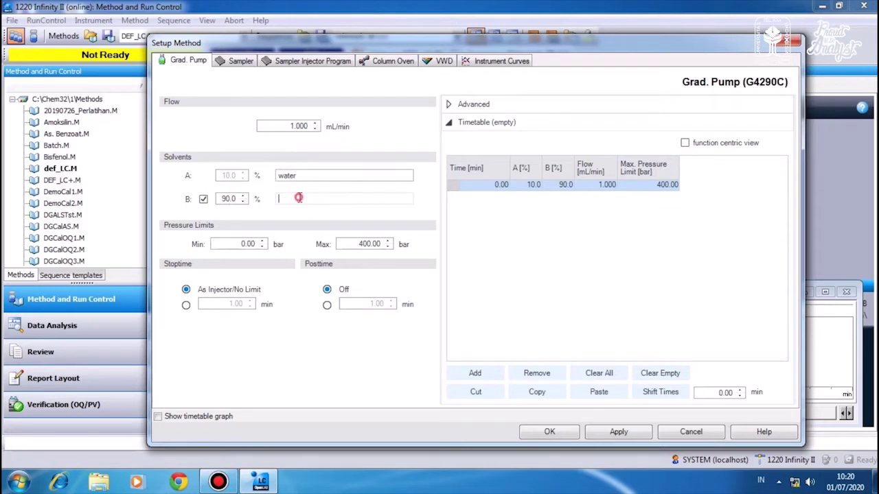
text(asetonitril)
click(362, 267)
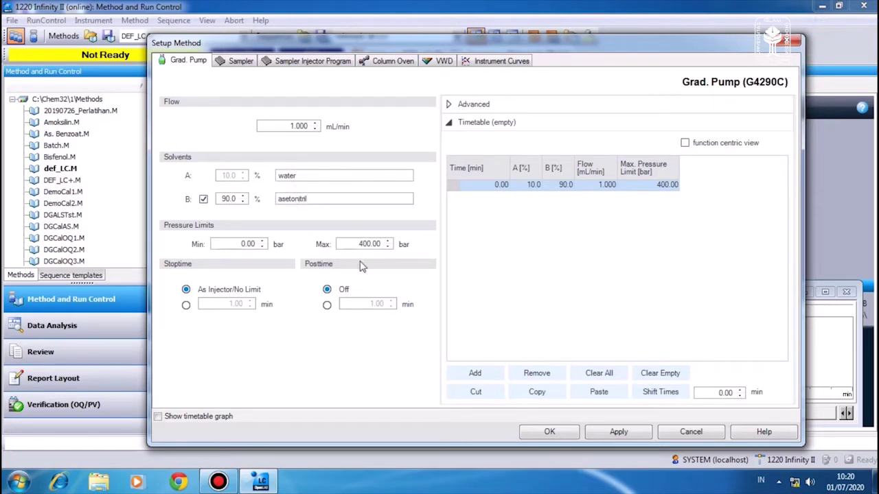
- Enable a fixed stoptime for the gradient pump and set it to 5 min
click(186, 305)
double_click(233, 304)
text(5)
- Set the sampler injection volume to 2.00 µl and enable needle wash at location 20
click(234, 62)
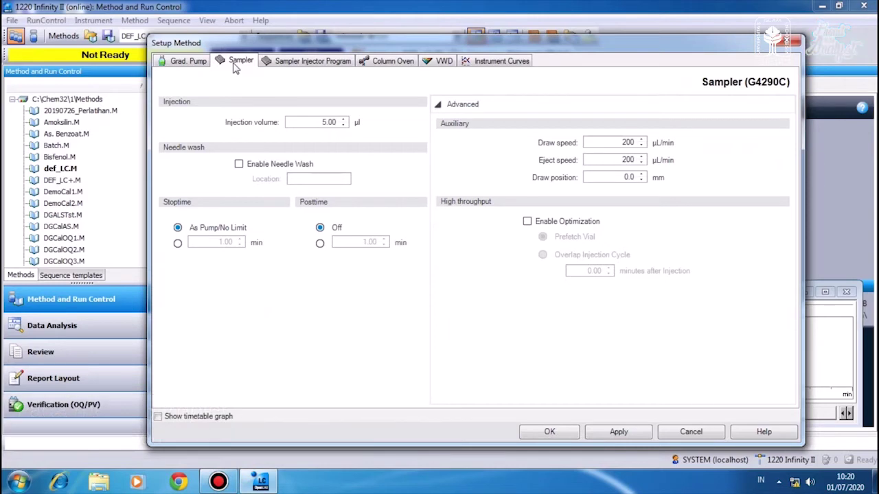
double_click(321, 124)
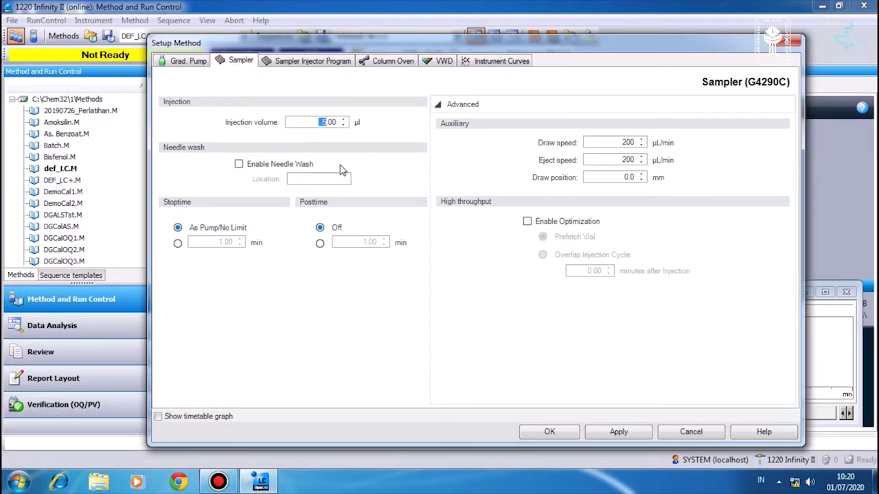
click(238, 166)
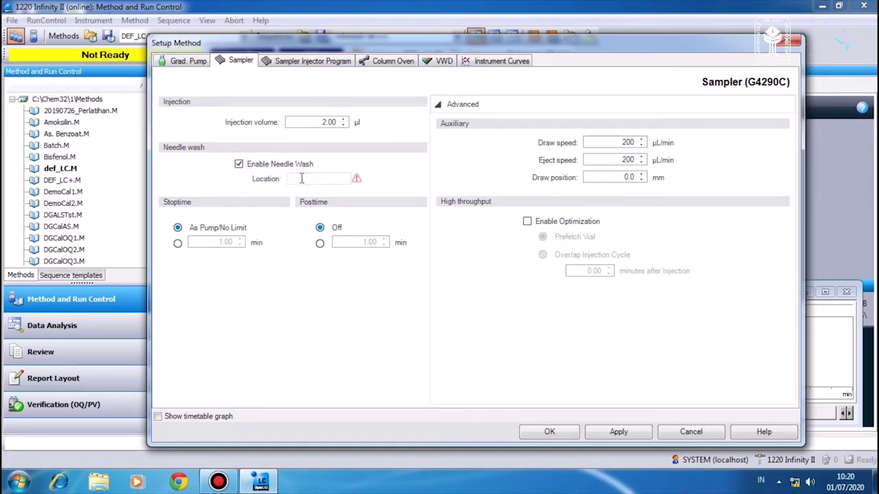
click(298, 178)
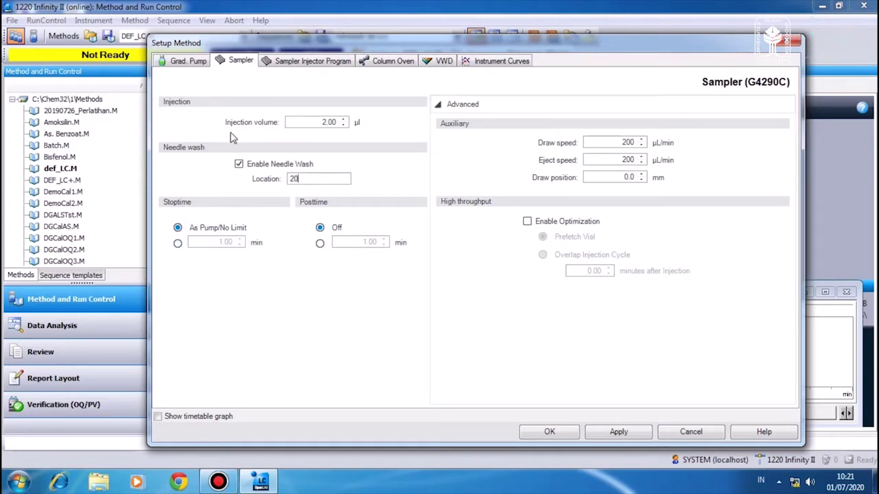
- Leave the sampler injector program unused and set the column oven to a controlled temperature of 30 °C
click(308, 62)
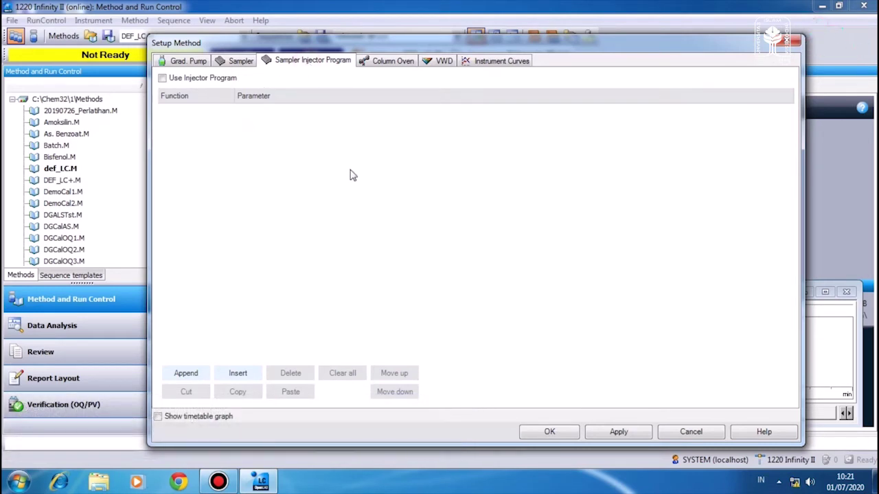
click(395, 61)
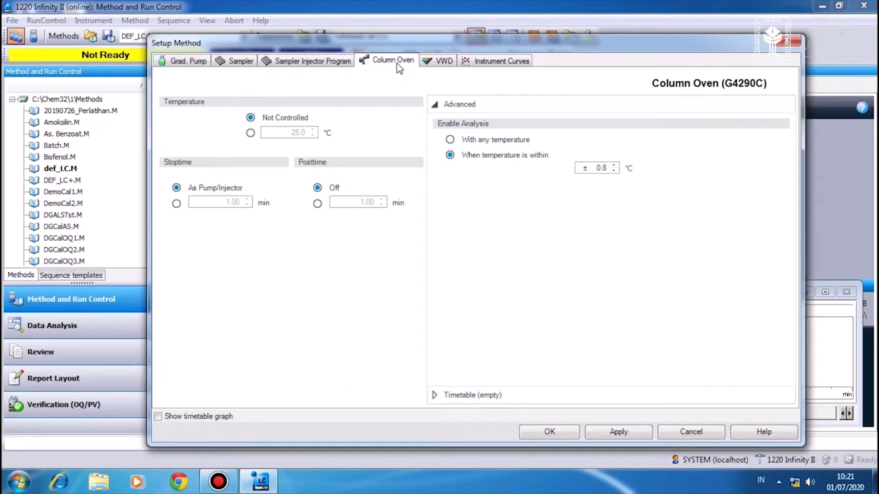
click(250, 133)
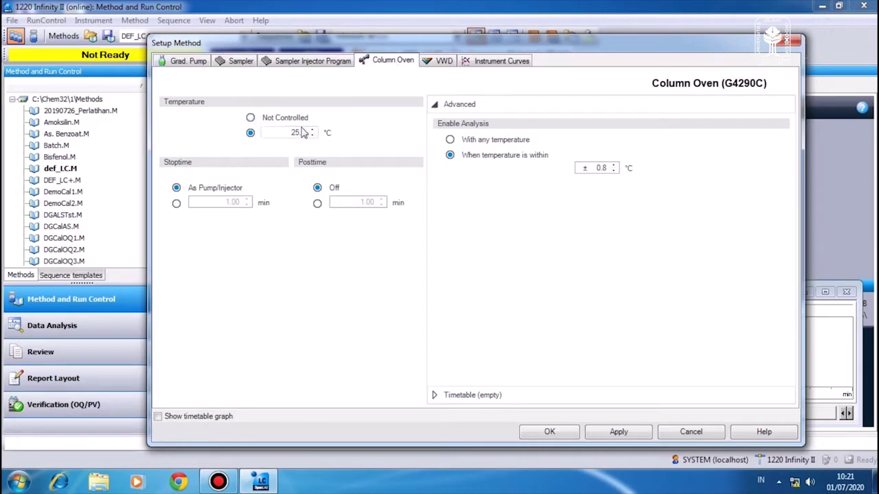
click(251, 118)
click(250, 132)
double_click(297, 133)
text(30)
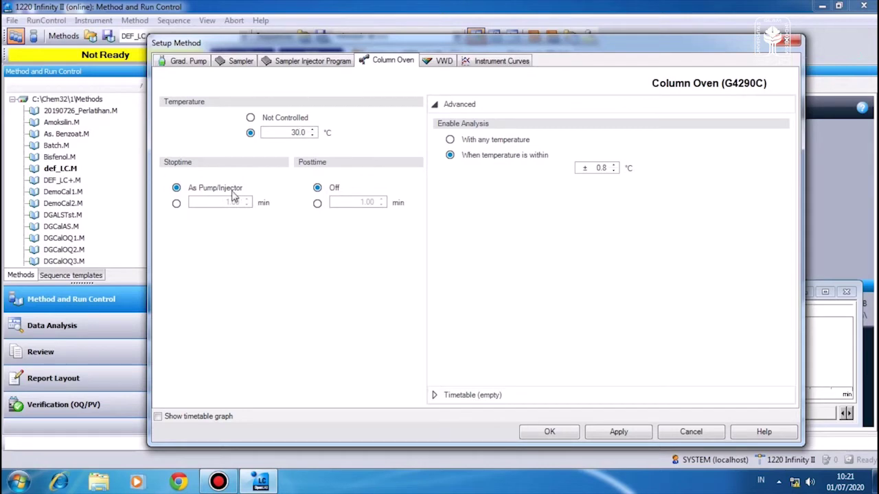
- Set the VWD signal A wavelength to 254 nm
click(440, 61)
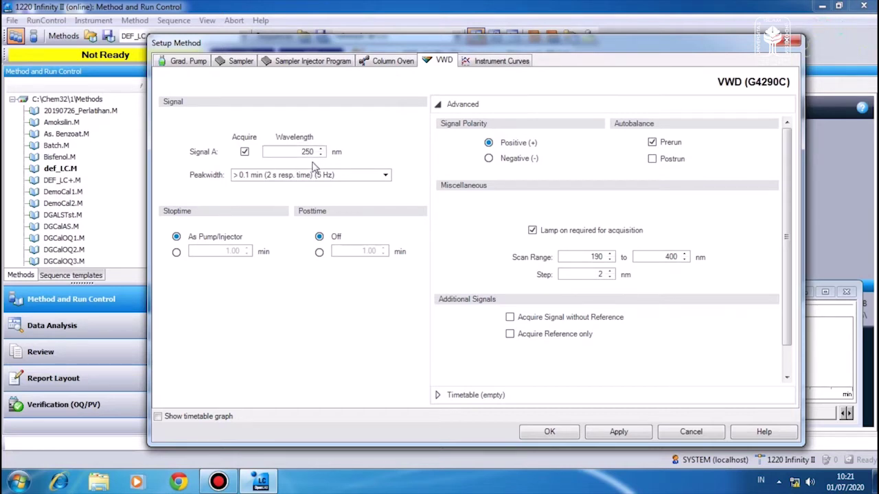
double_click(307, 153)
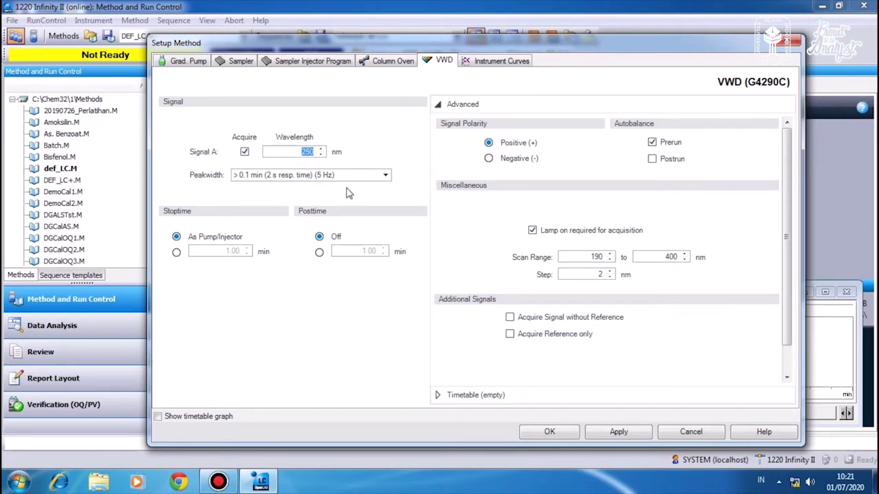
text(2)
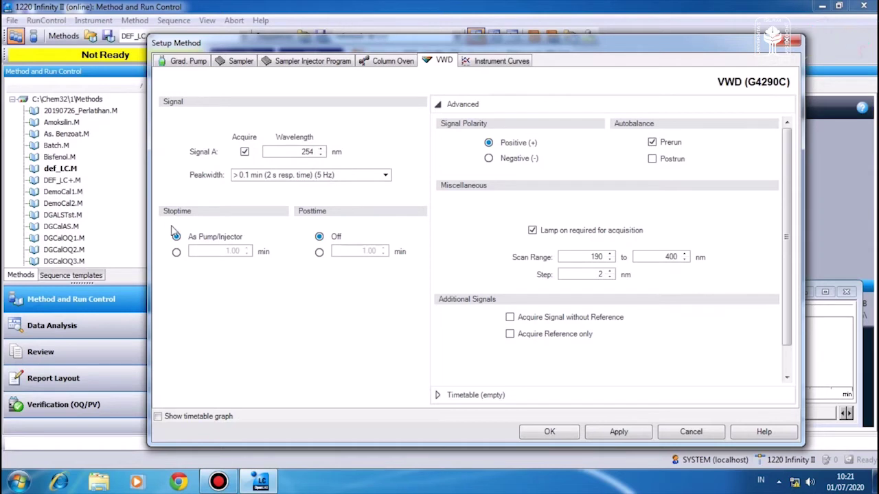
- Review the instrument curves, apply and close the method setup, and switch on the gradient pump, column oven and VWD
click(495, 63)
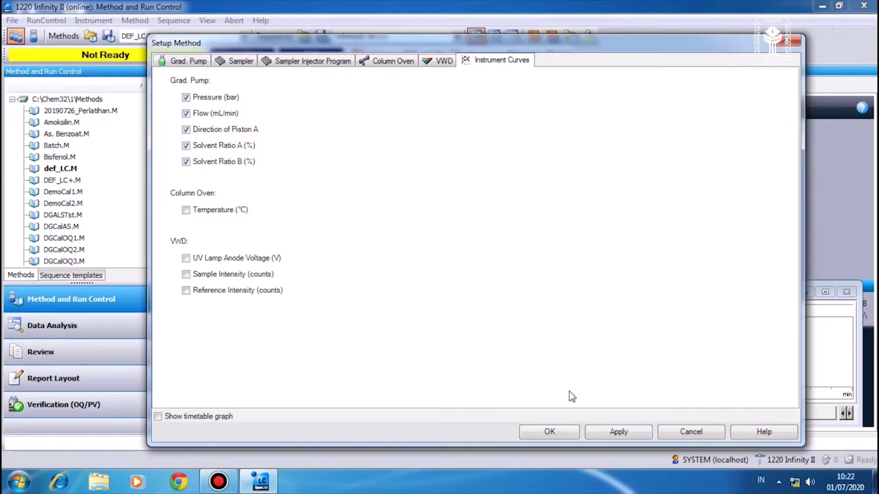
click(615, 433)
click(553, 433)
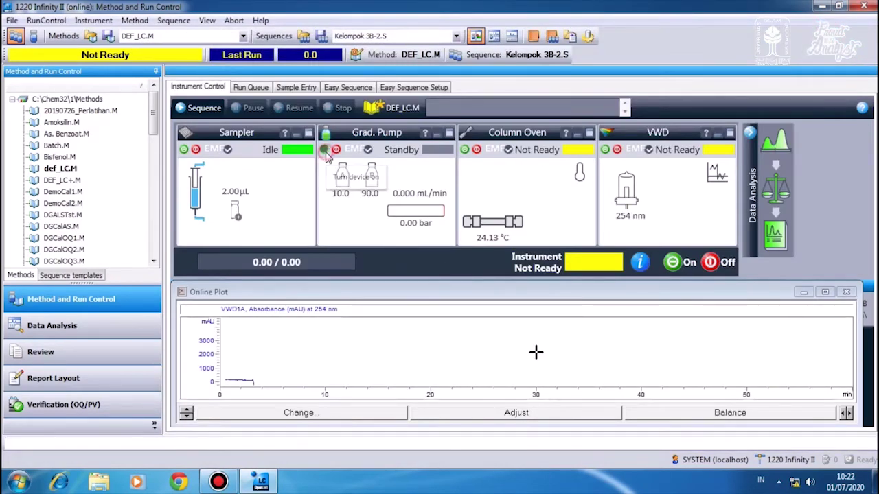
click(607, 152)
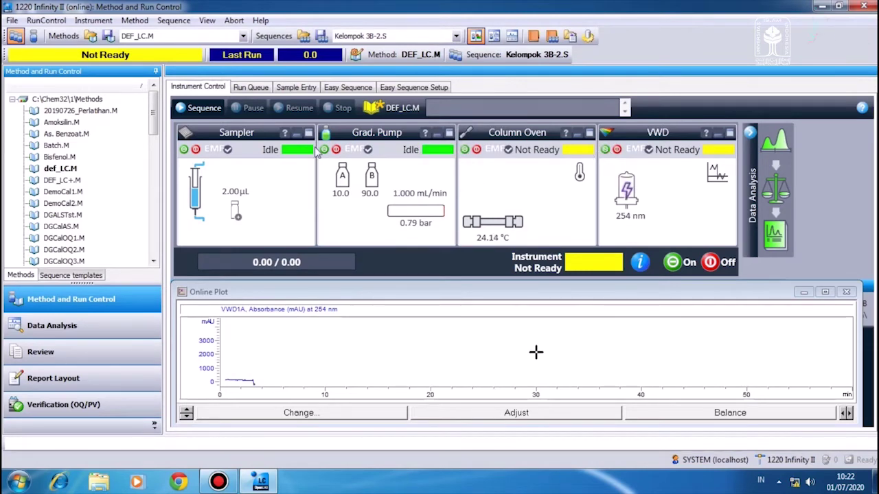
- Save the method as "Contoh Method" with the audit trail comment "simulasi"
click(108, 37)
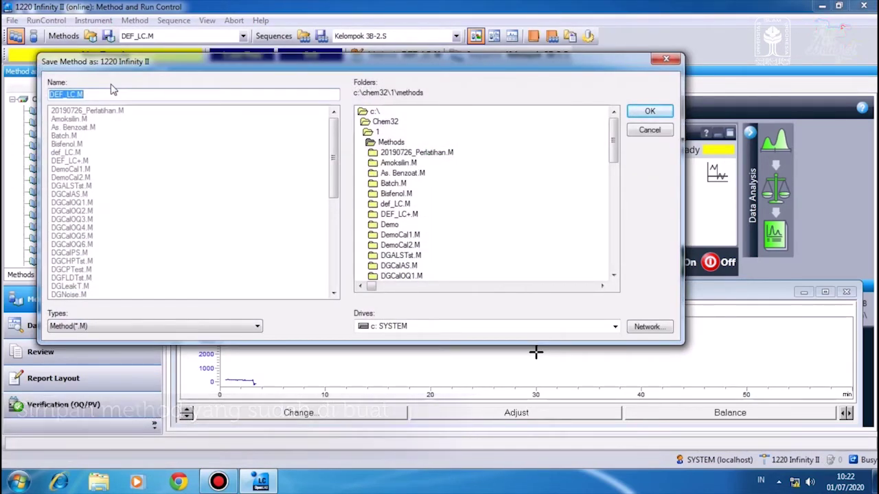
text(Con)
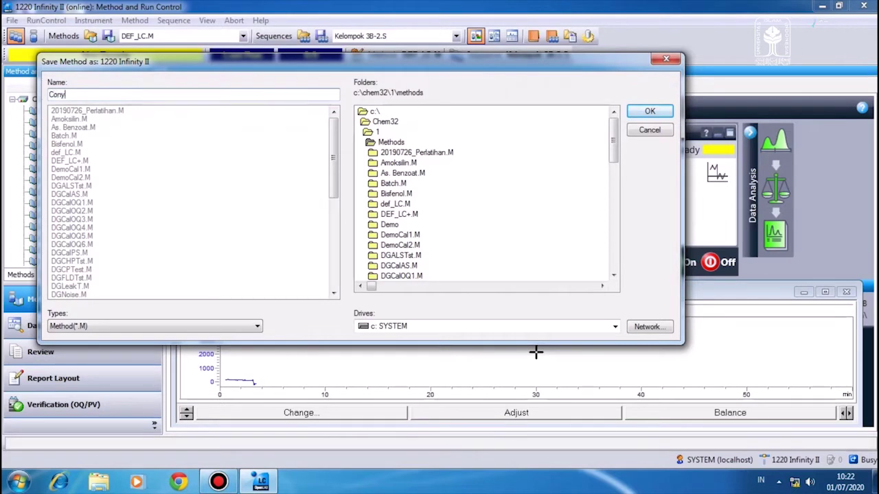
text(toh Method)
key(Tab)
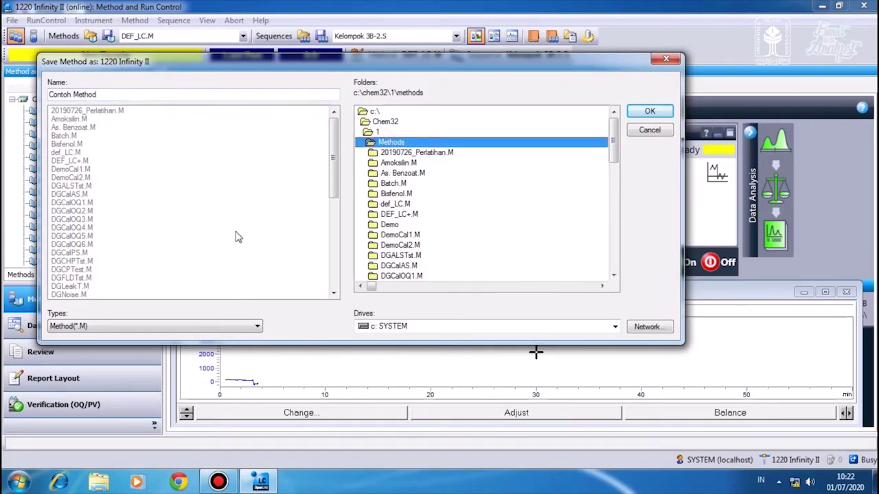
click(649, 111)
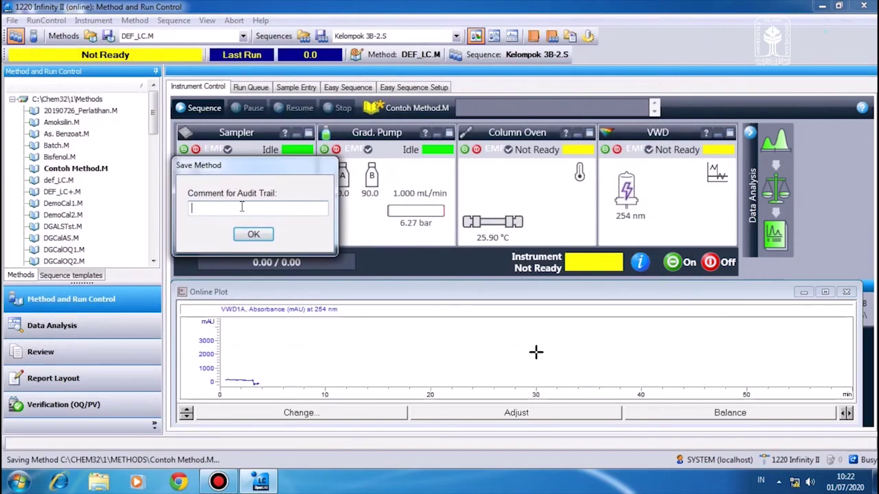
text(simulasi)
key(Return)
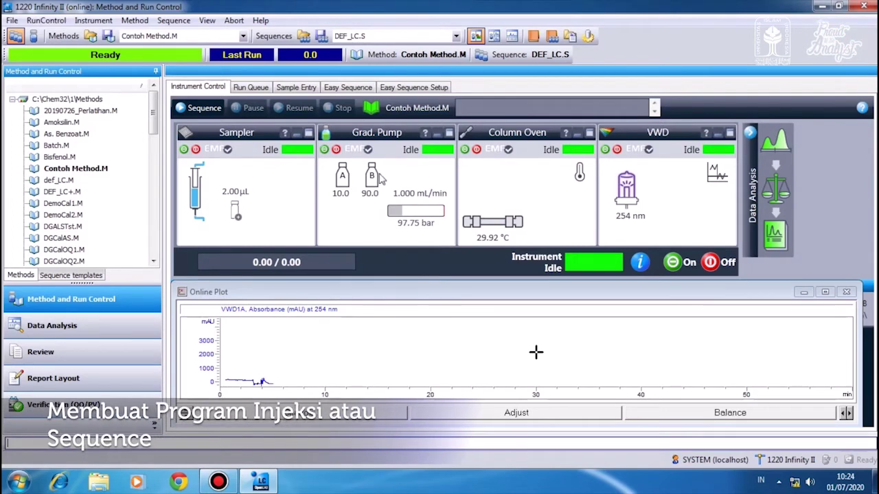
- Open the sequence table and append six lines to it
mouse_move(373, 172)
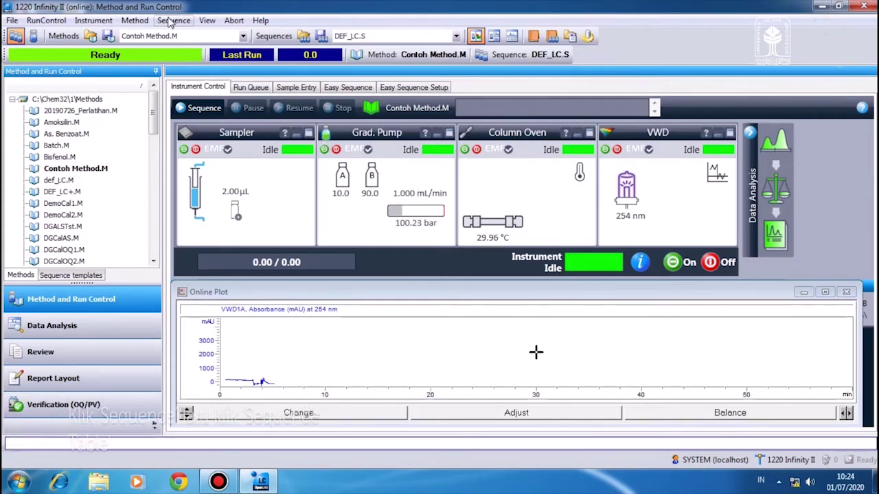
click(170, 21)
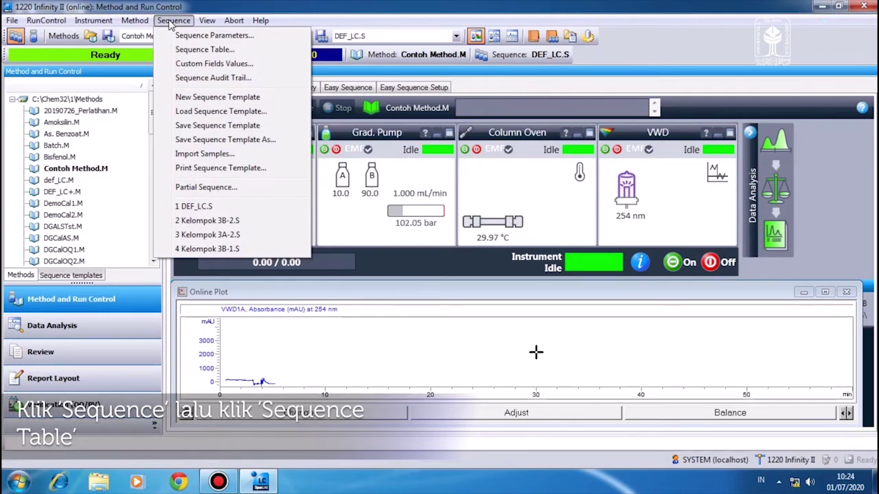
click(203, 49)
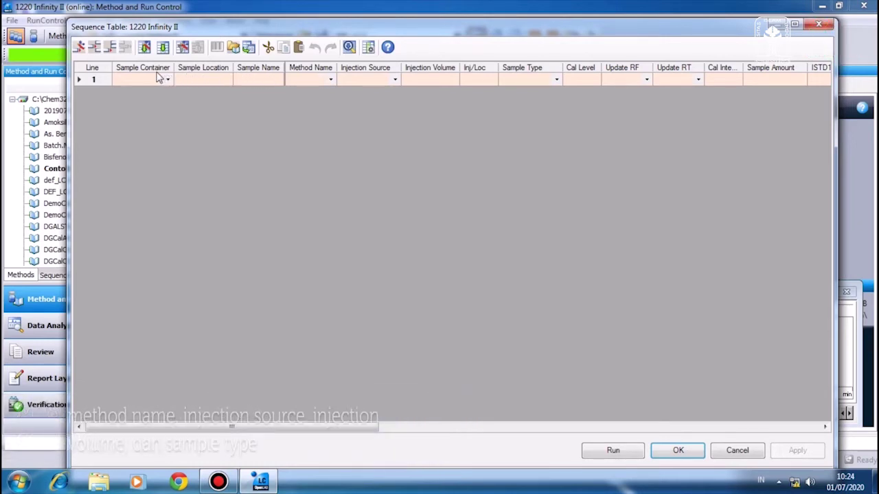
click(110, 50)
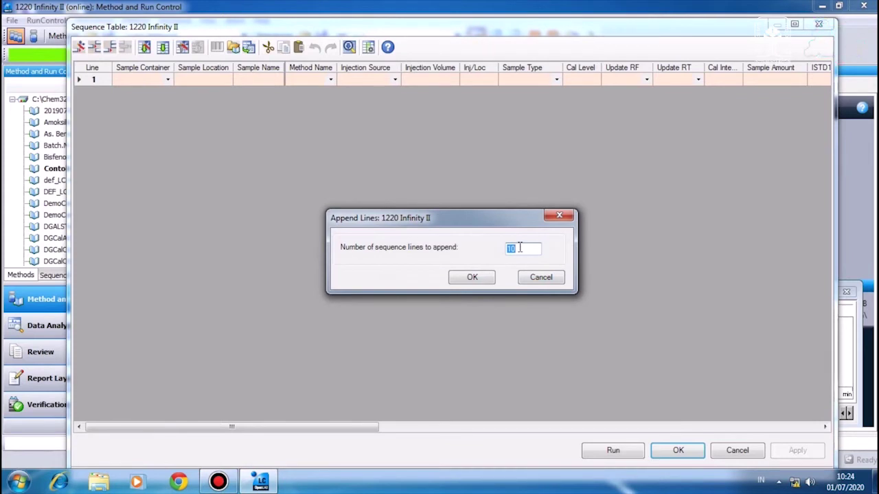
click(472, 277)
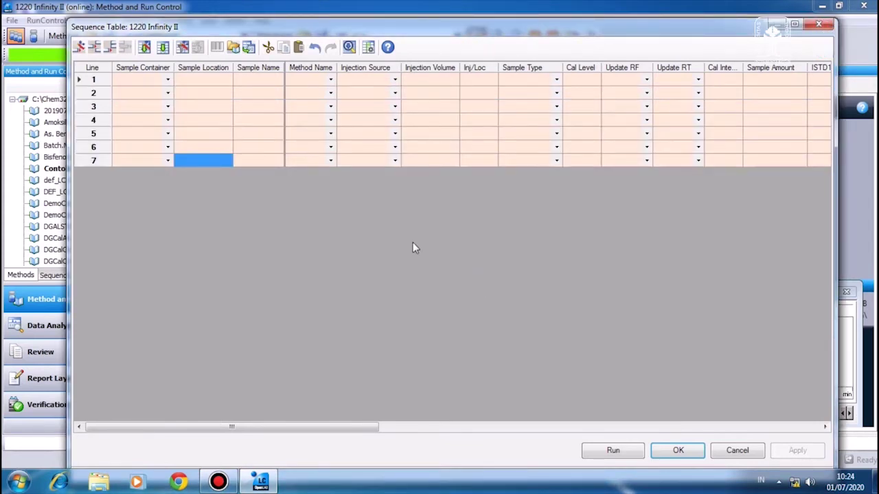
- Set the sample container of line 1 to **100Vials** and fill it down through line 7
click(168, 80)
click(147, 98)
drag(141, 80, 137, 160)
click(162, 46)
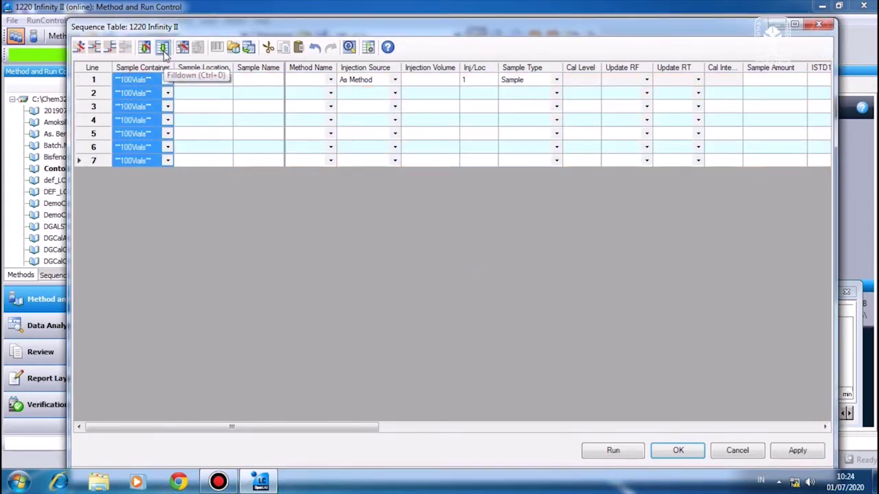
- Enter sample locations 1 to 7 for lines 1 to 7 of the sequence table
click(208, 81)
key(1)
key(Return)
key(2)
key(Return)
key(3)
key(Return)
key(4)
key(Return)
key(5)
key(Return)
key(6)
key(Return)
key(7)
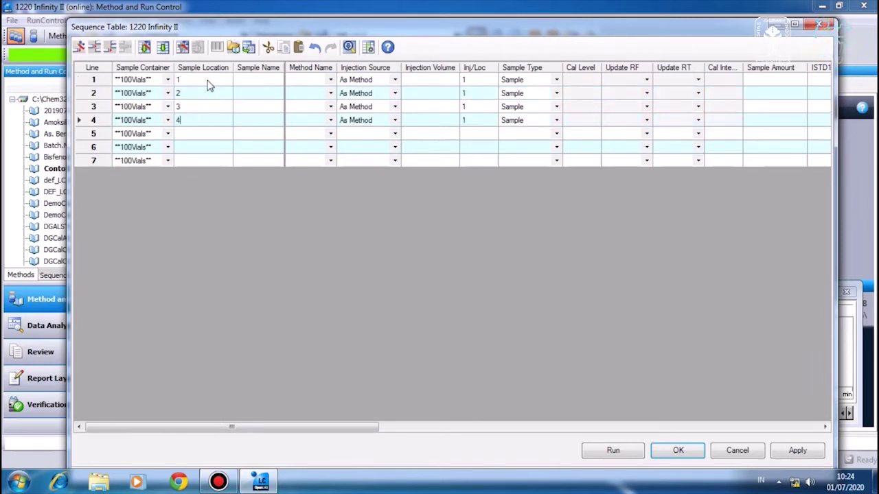
click(259, 81)
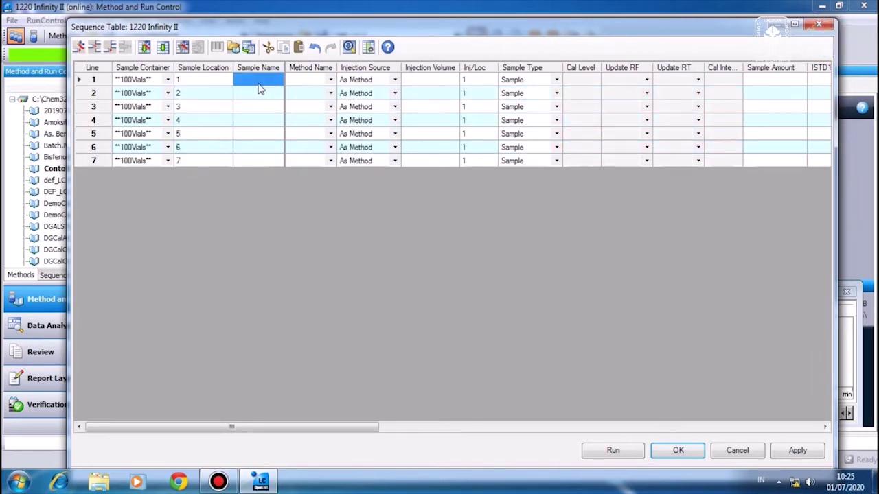
- Enter the sample names Std_1, Std_2, Std_3, Std_4, Std_5, Spl and Spike for lines 1 to 7 of the sequence table
text(Std_1)
key(Return)
text(Std_2)
key(Return)
text(Std_3)
key(Return)
text(Std_4)
key(Return)
text(Std_5Spl)
key(Return)
text(Spl)
- Set the method name of line 1 to Contoh Method and fill it down through line 7
click(330, 79)
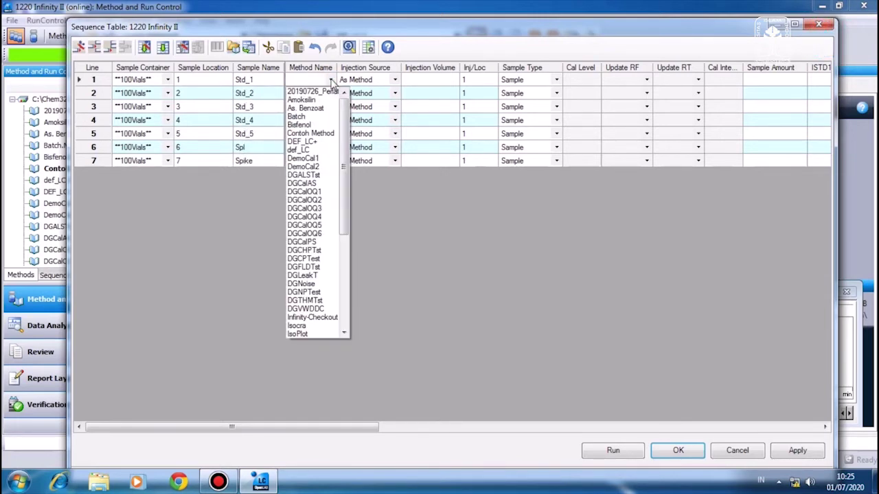
click(308, 135)
click(310, 67)
key(ctrl+d)
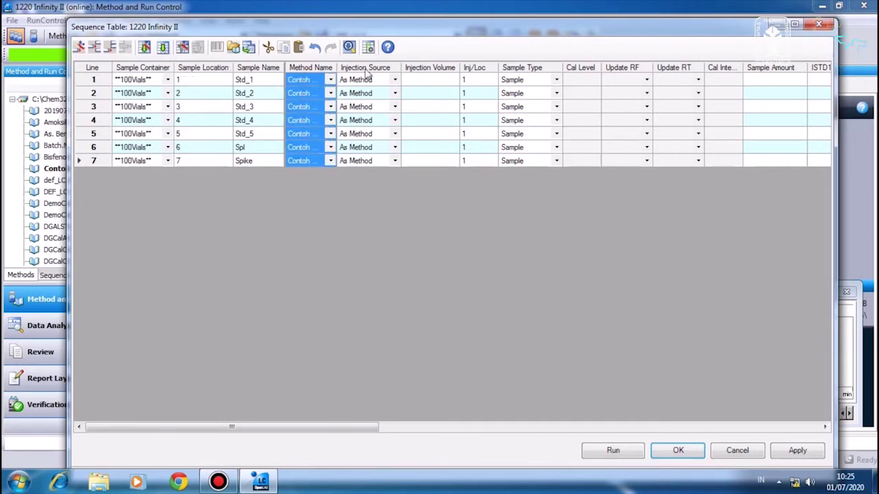
- Set the injection volume to 2 for all seven lines and accept the sequence table
click(429, 80)
text(2)
click(430, 67)
key(ctrl+d)
click(479, 80)
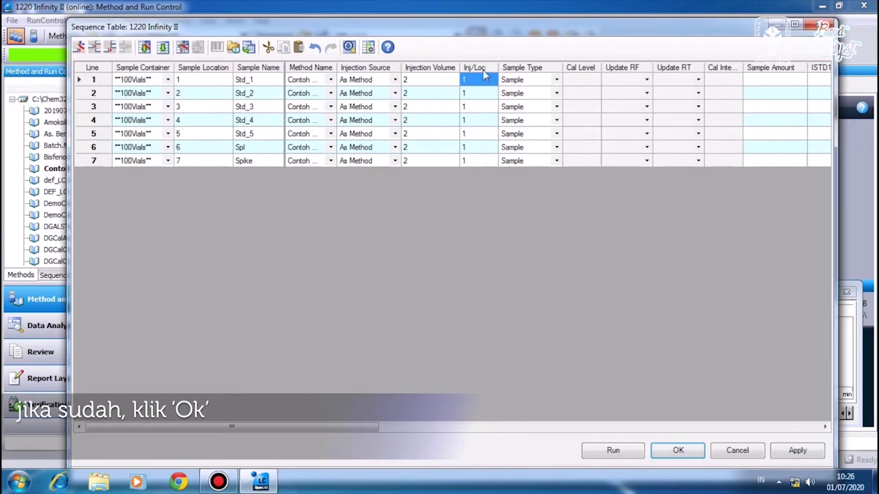
click(678, 451)
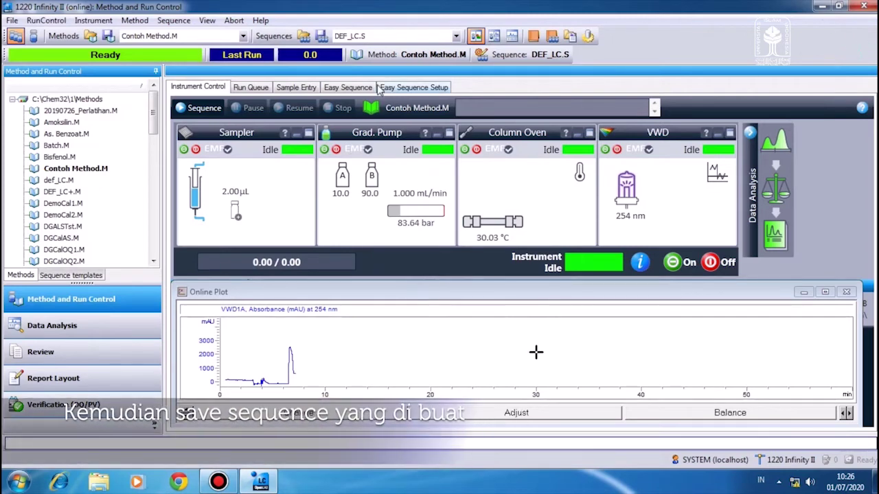
- Save the sequence as "Contoh Sequence" in the Sequence folder
click(321, 38)
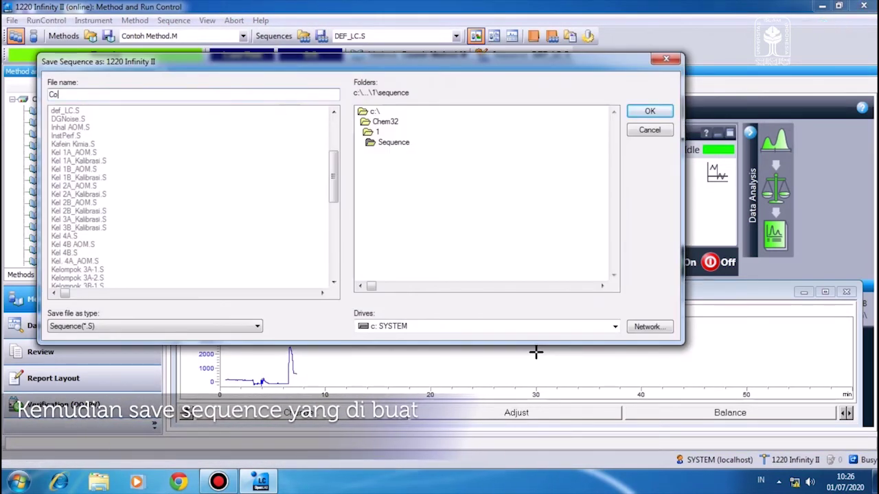
text(Contoh S)
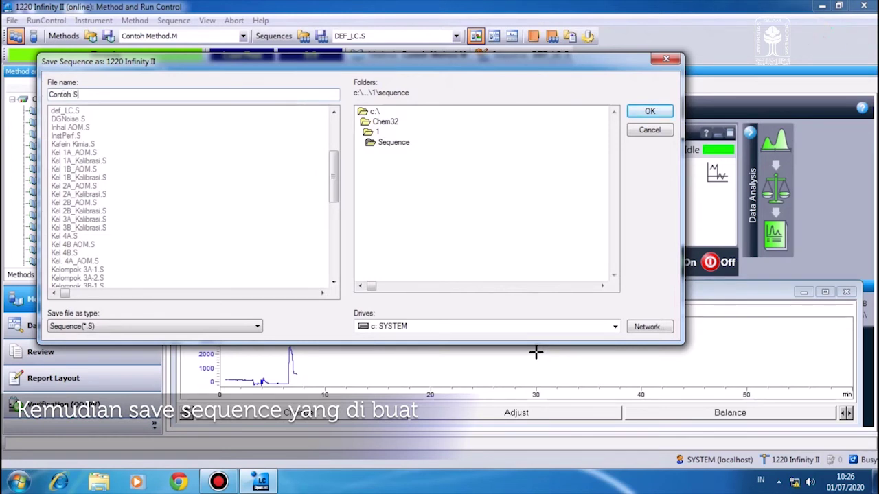
text(eque)
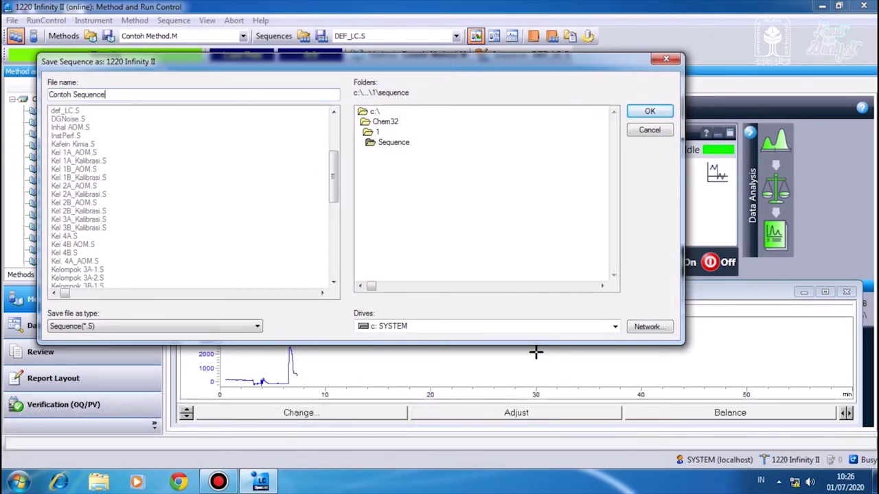
text(nce)
click(397, 144)
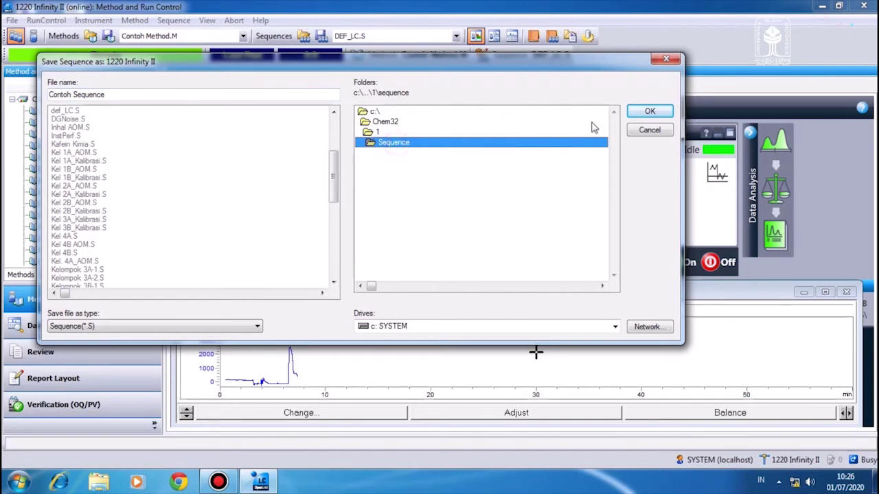
click(650, 113)
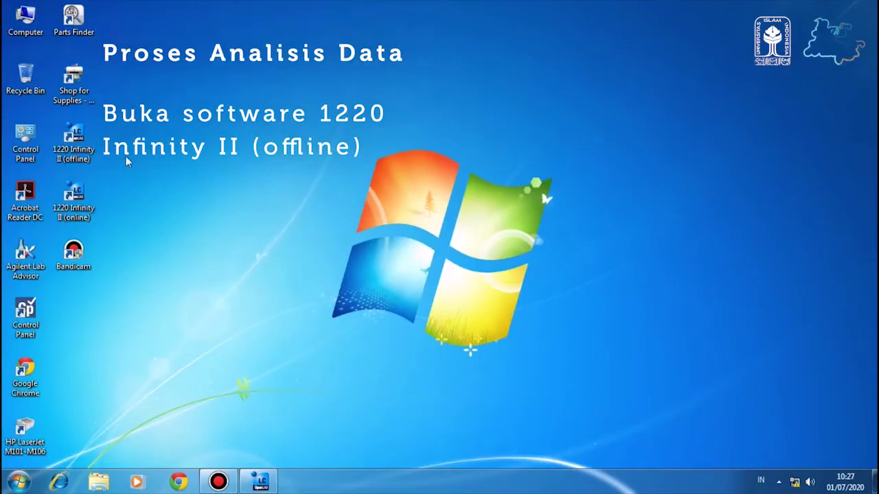
- Launch 1220 Infinity II (offline) and dismiss the spectra license message
click(75, 141)
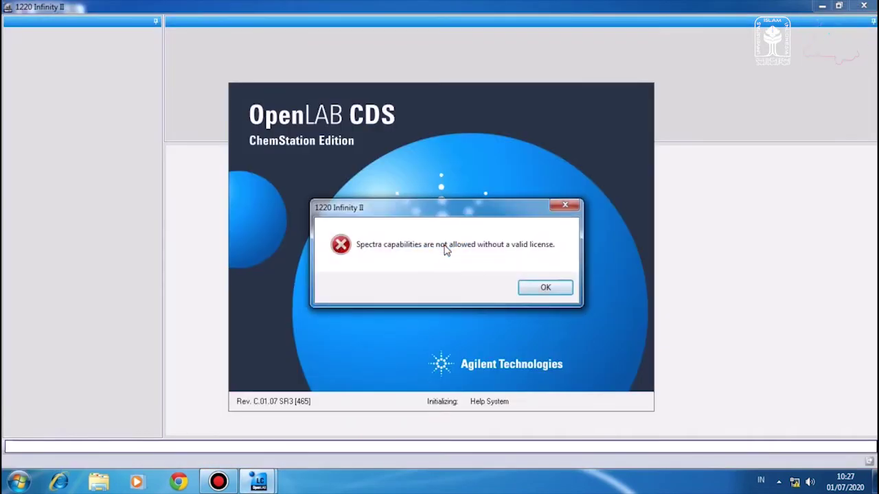
click(536, 284)
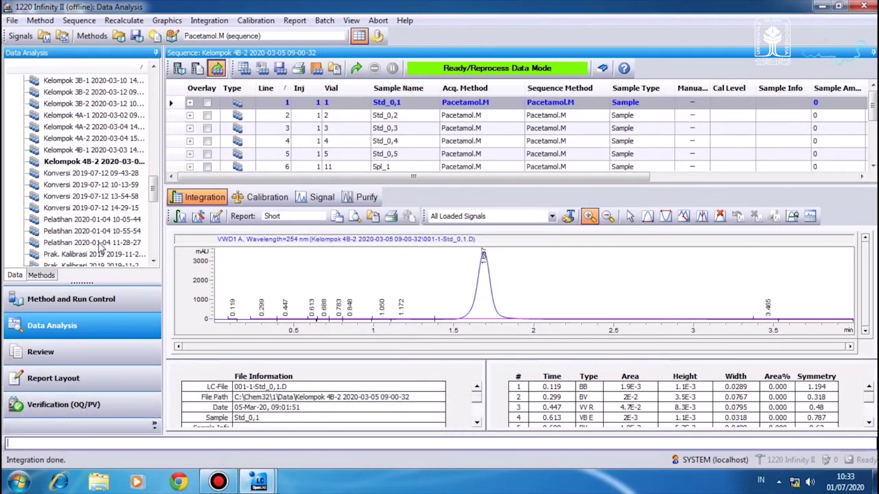
- Open the integration events table for Std_0,1 and add an Integration OFF event at 0.000 min for VWD1 A
click(215, 216)
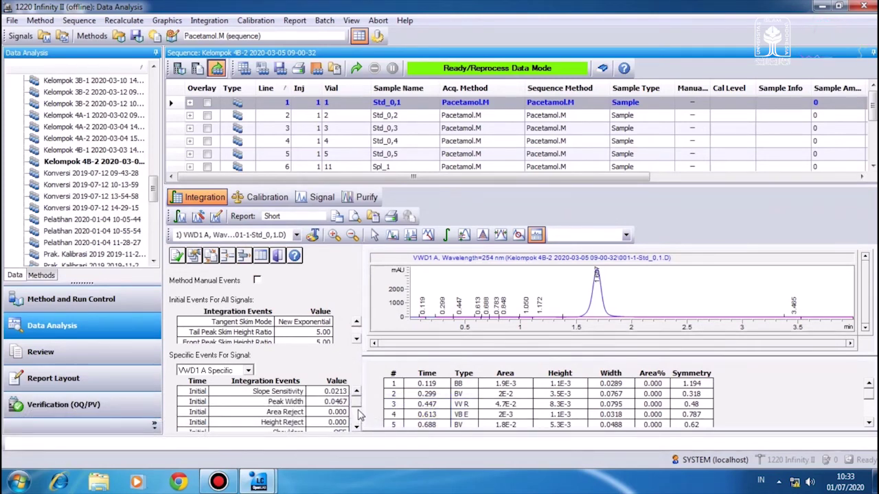
click(356, 429)
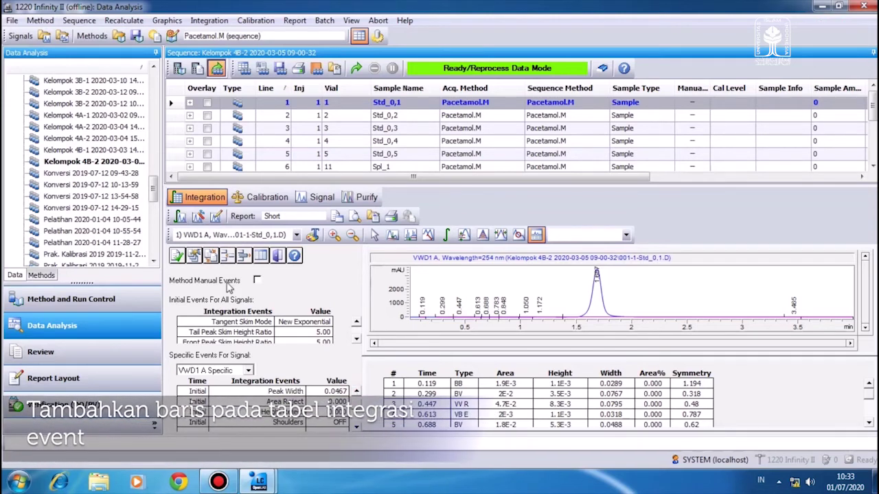
click(227, 255)
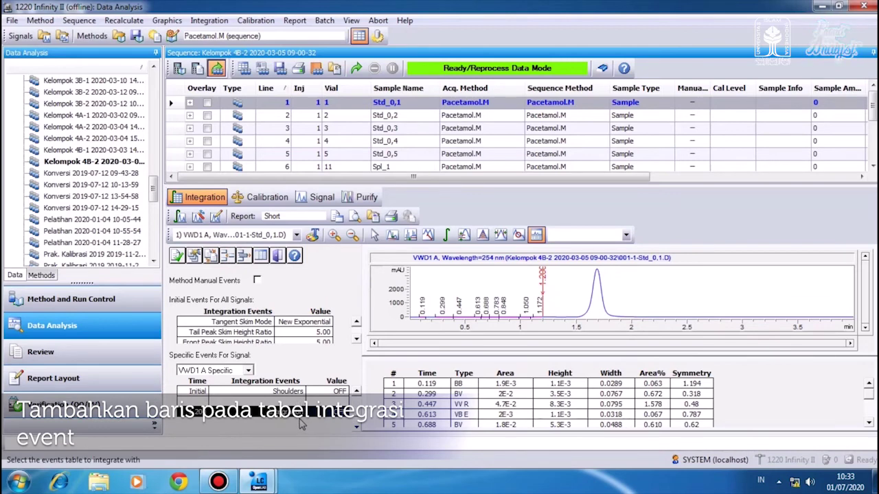
click(296, 414)
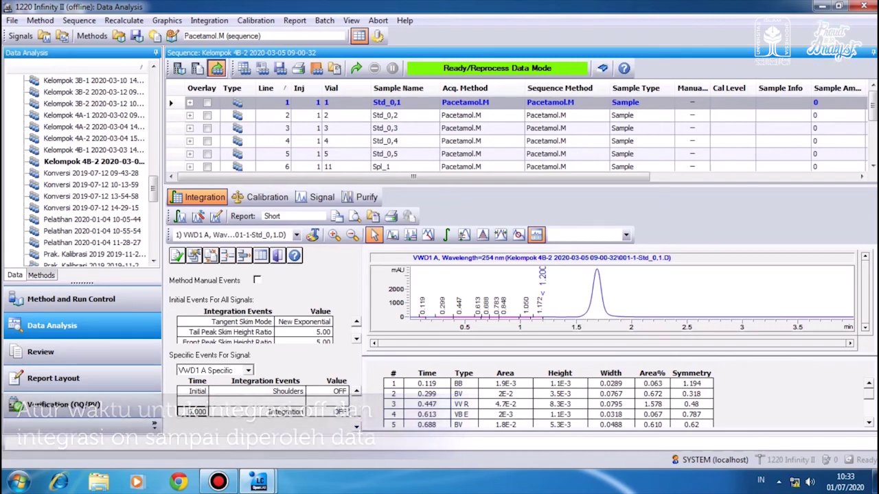
- Add an Integration ON event at 1.4 min to the VWD1 A specific events
click(227, 257)
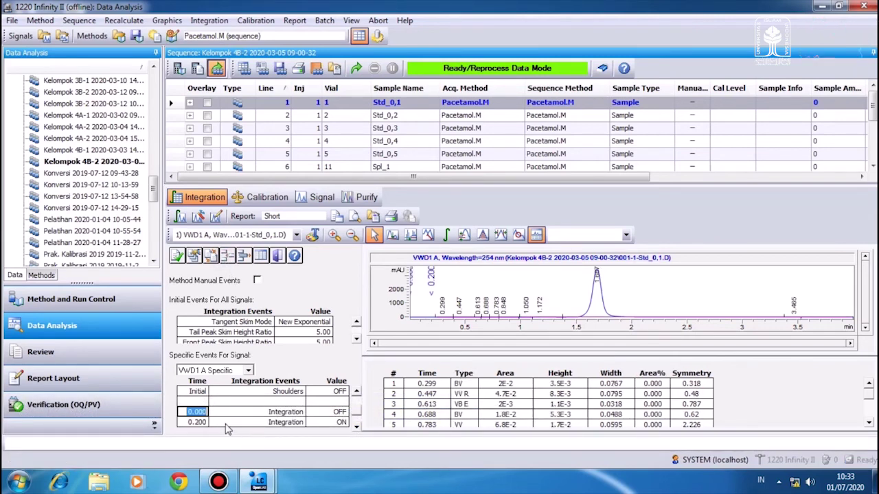
click(194, 422)
text(1.4)
key(Return)
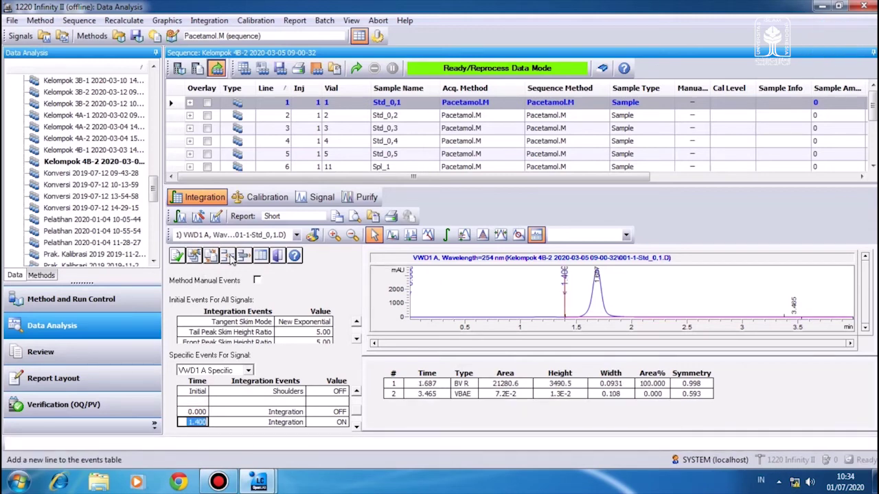
- Add an Integration OFF event at 2 min, then exit the events table and save the events to the method
click(194, 255)
click(195, 412)
text(2)
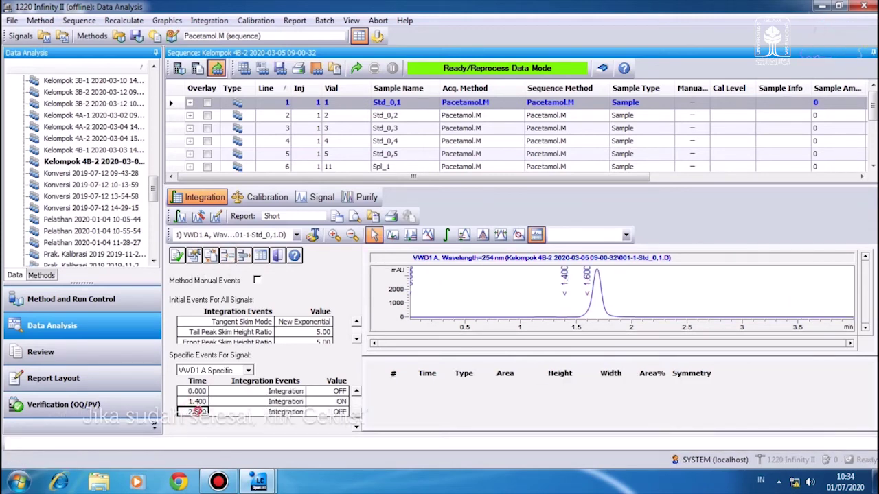
key(Return)
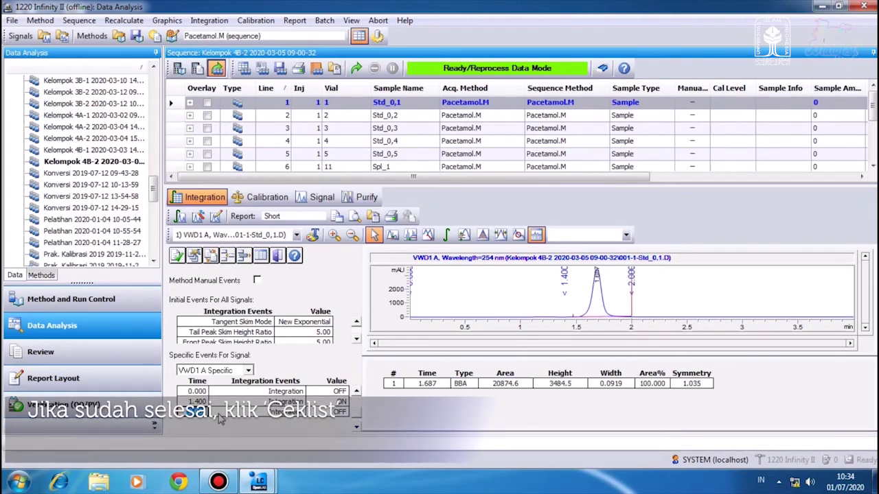
click(178, 256)
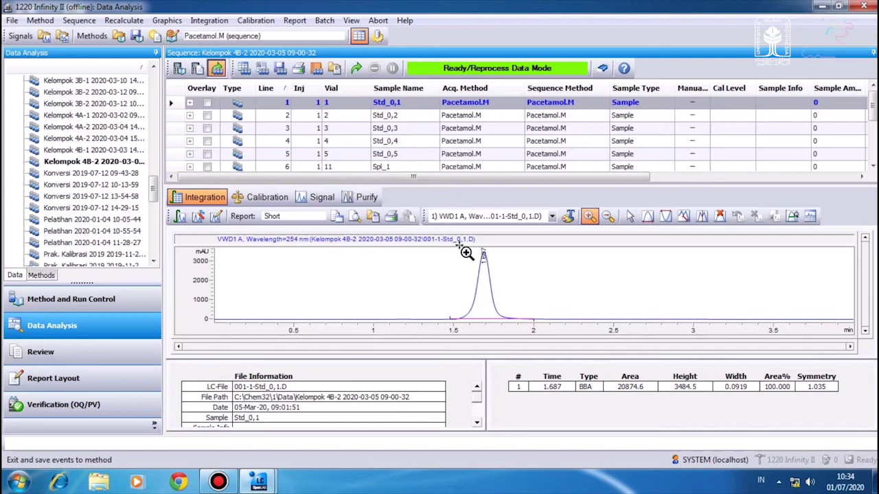
- Examine the file information of Std_0,1 down to the analysis time and sampling rate
click(478, 425)
click(478, 425)
click(478, 424)
click(479, 425)
click(479, 424)
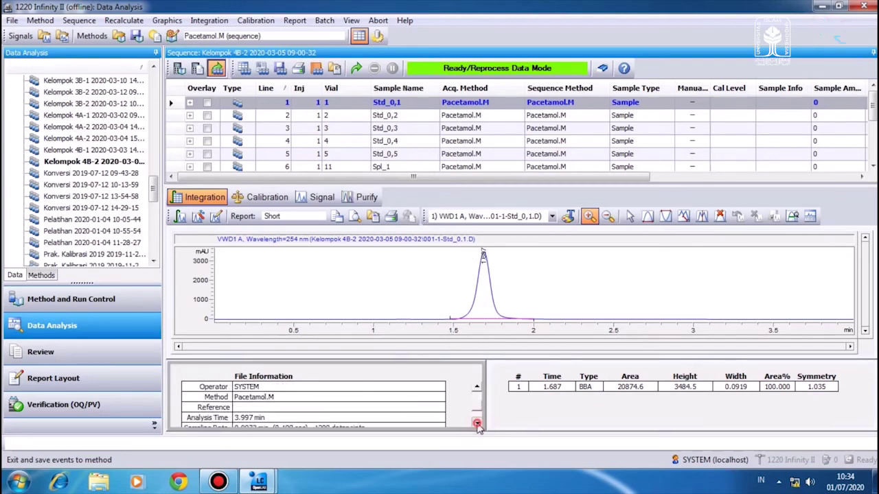
click(479, 424)
click(478, 424)
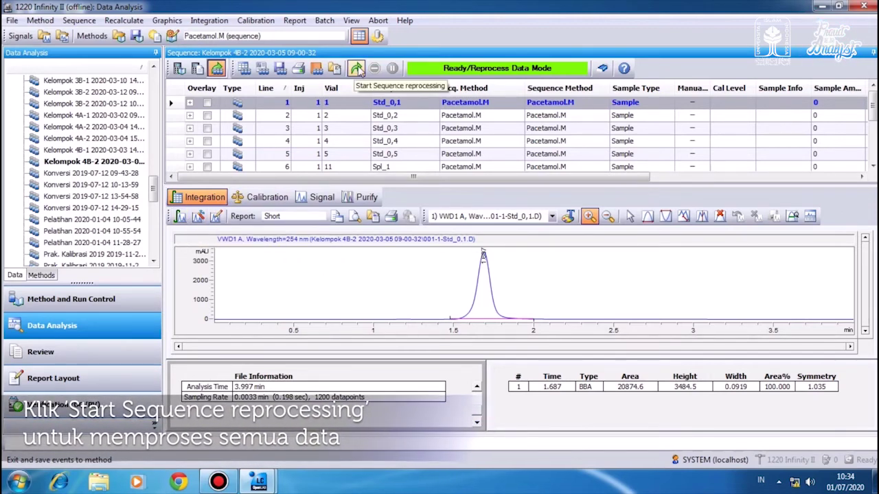
- Reprocess the sequence, saving the changes to Pacetamol.M with the audit trail comment "integrasi", and close the report preview
click(356, 68)
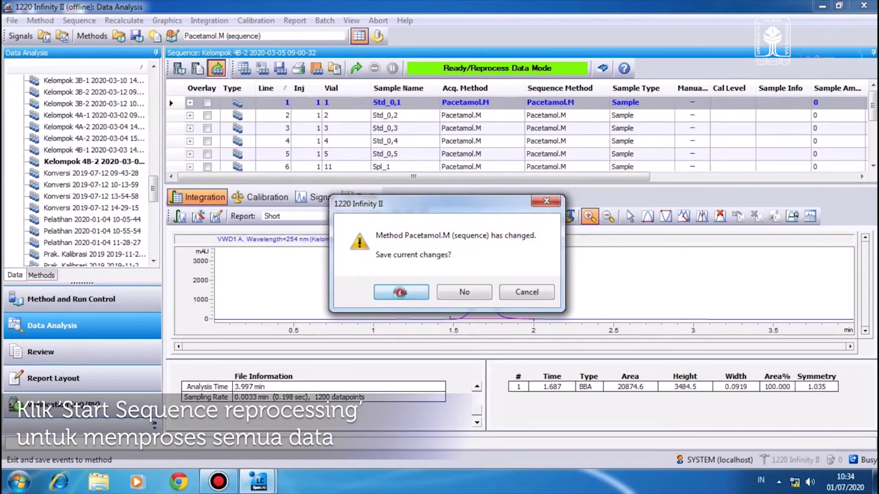
click(401, 292)
text(integrasi)
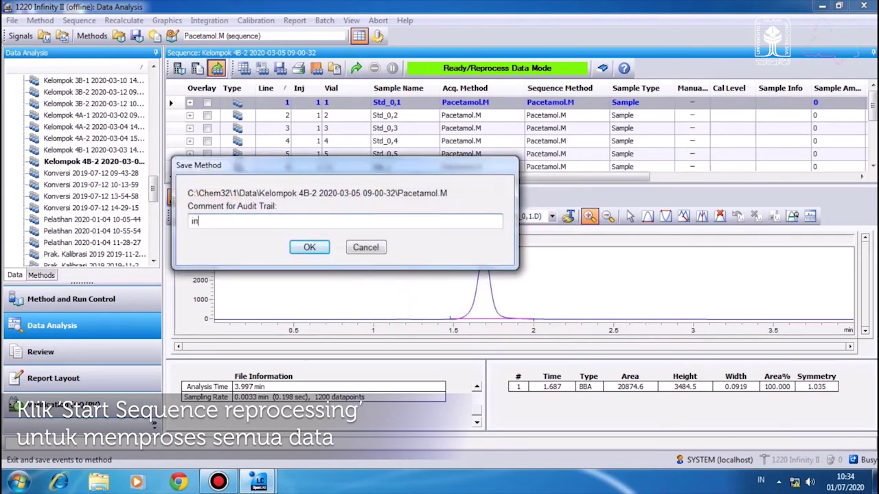
click(309, 248)
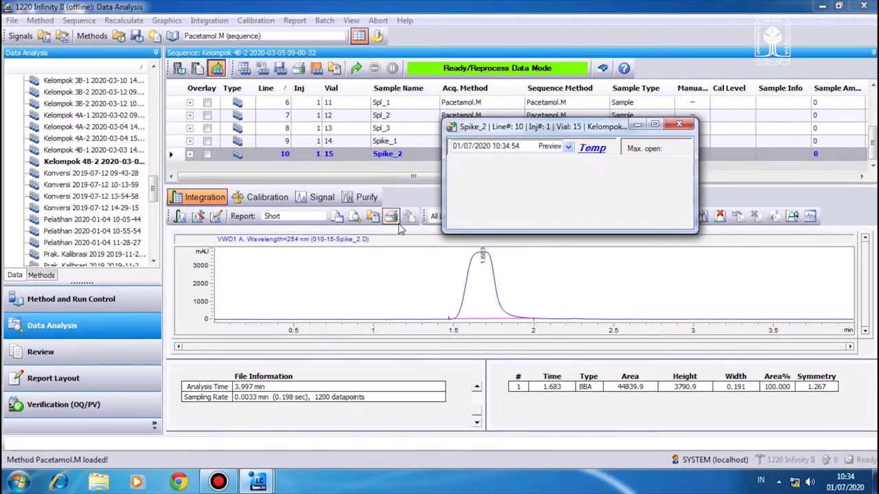
click(679, 124)
- Review the reprocessed chromatograms of Std_0,1 to Std_0,5 and Spl_1, and return to line 1
scroll(251, 106, up, 2)
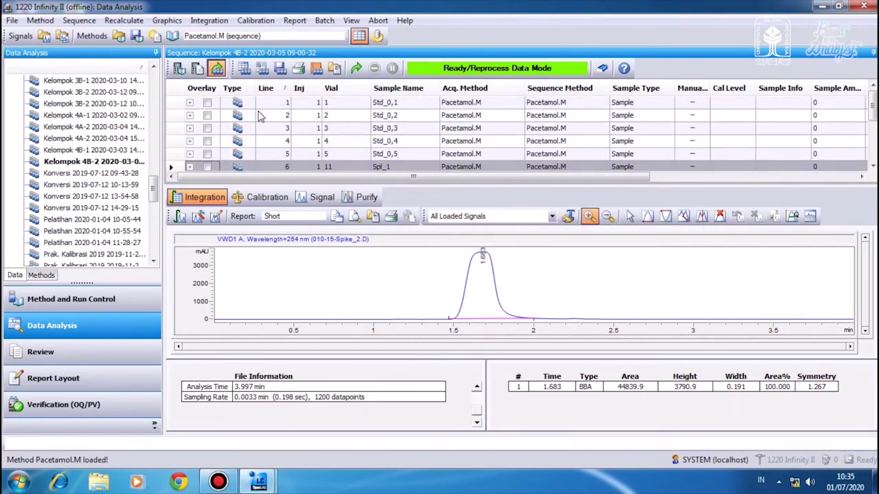
click(254, 103)
click(266, 116)
click(268, 128)
click(266, 141)
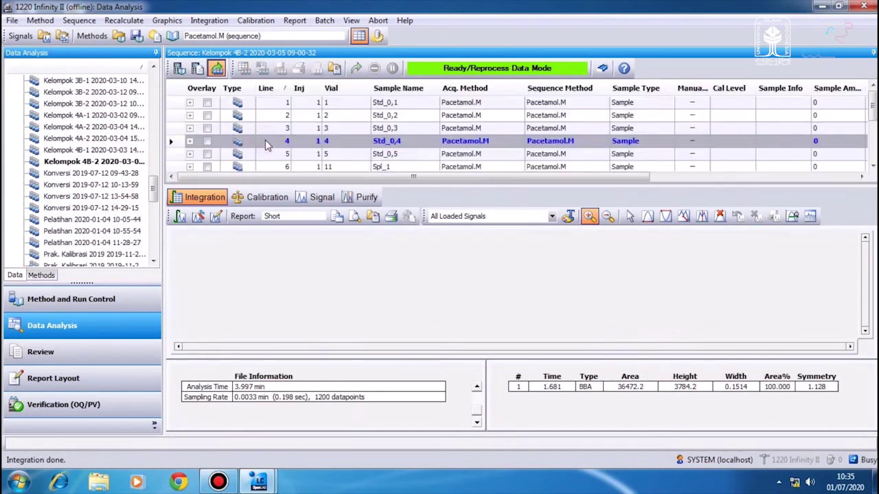
click(267, 154)
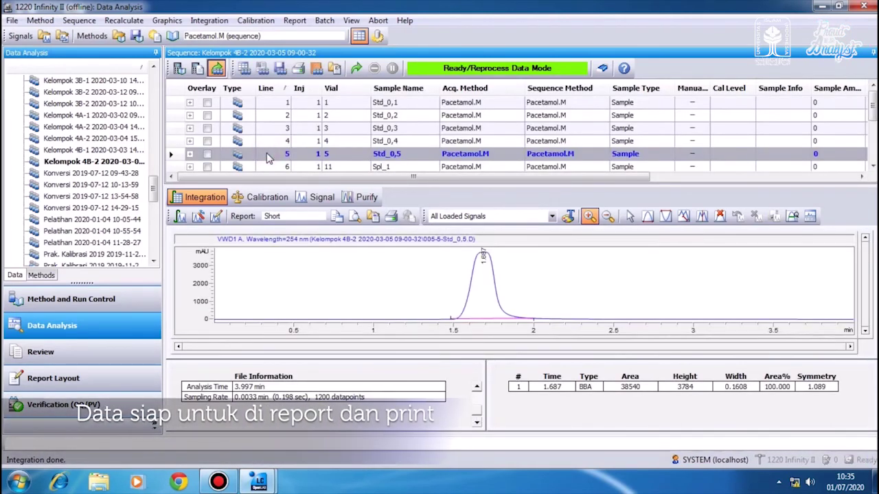
click(270, 166)
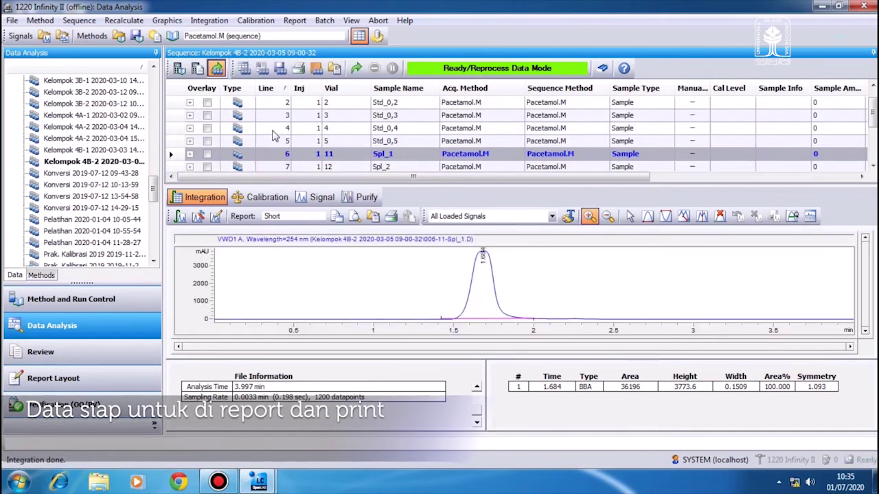
click(276, 130)
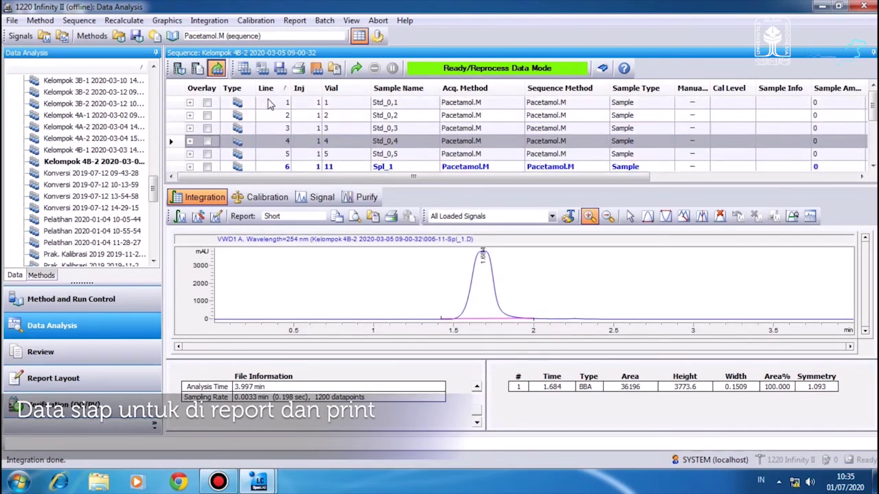
click(270, 103)
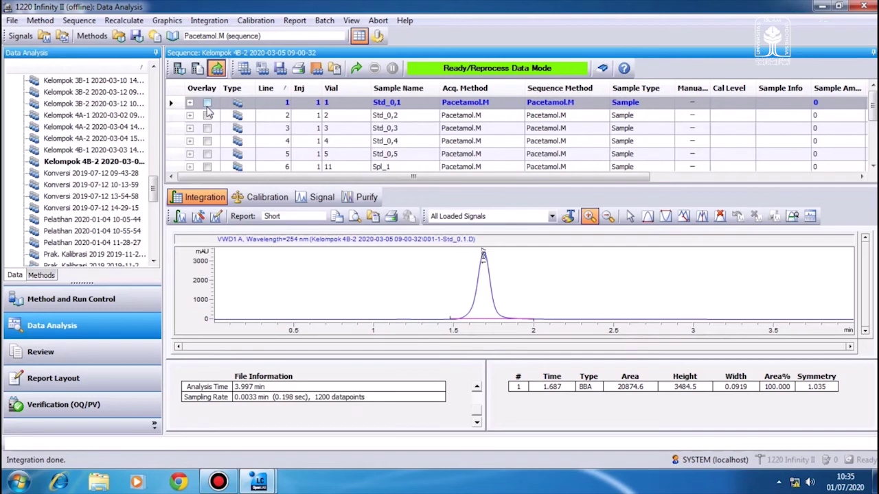
- Mark the injections Std_0,1 to Std_0,5 for overlay and select line 1
click(207, 102)
click(206, 116)
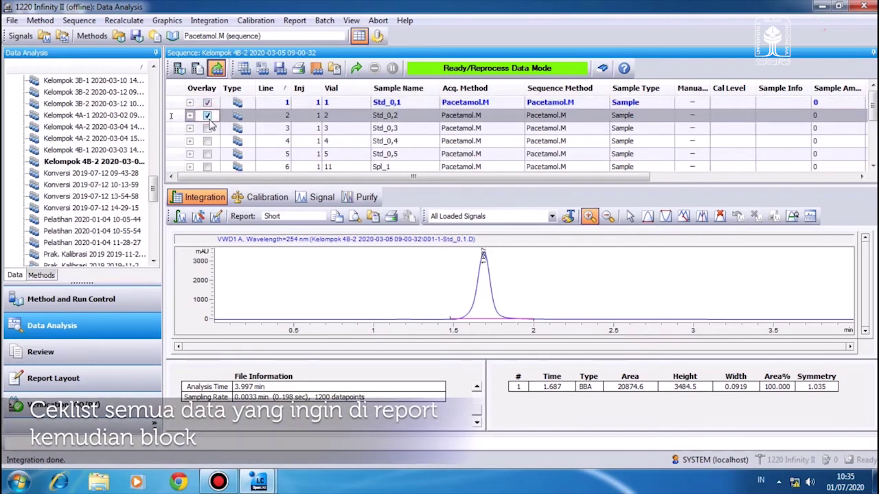
click(207, 129)
click(207, 141)
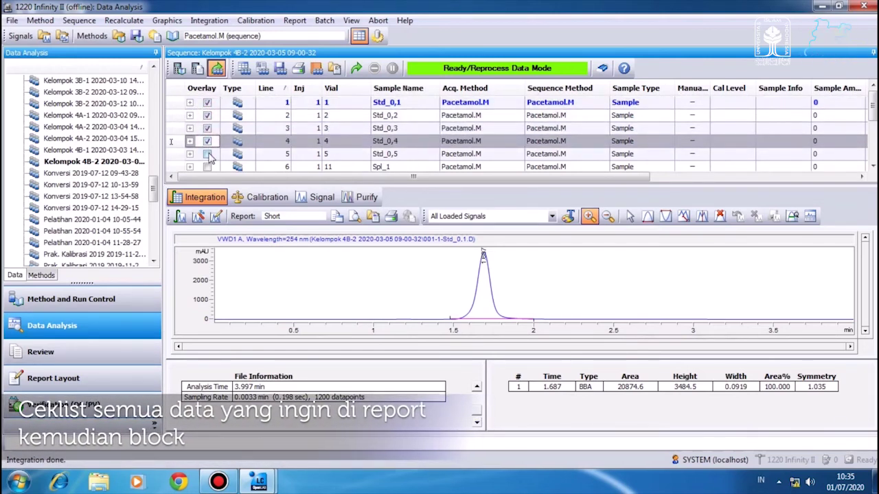
click(208, 154)
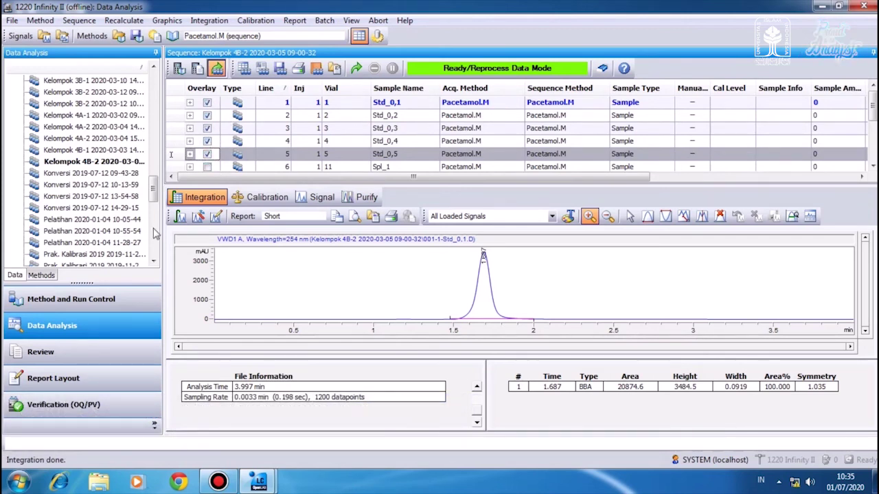
click(221, 103)
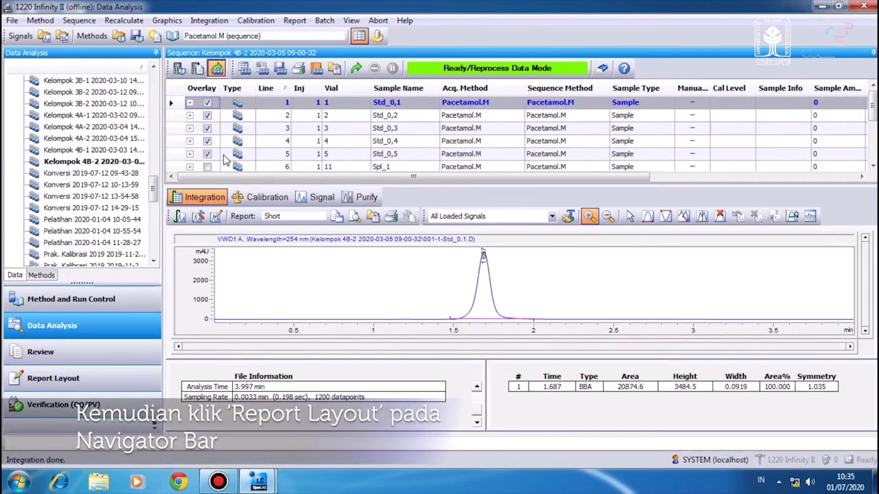
- Select the injections Std_0,1 to Std_0,5 and preview their combined report with the overlay.rdl template
shift+click(223, 155)
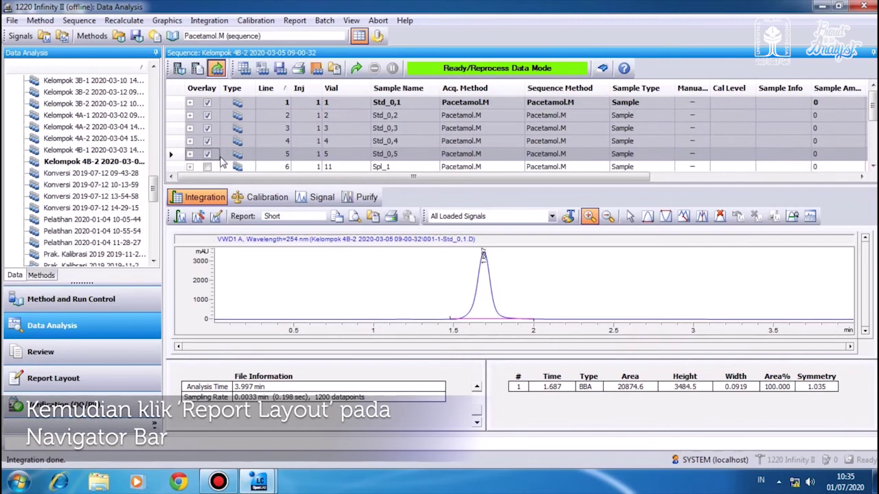
click(77, 378)
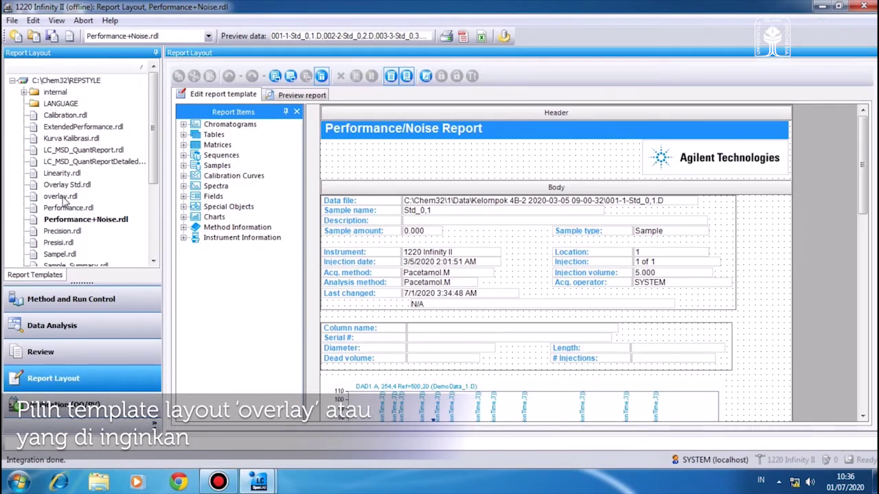
double_click(60, 197)
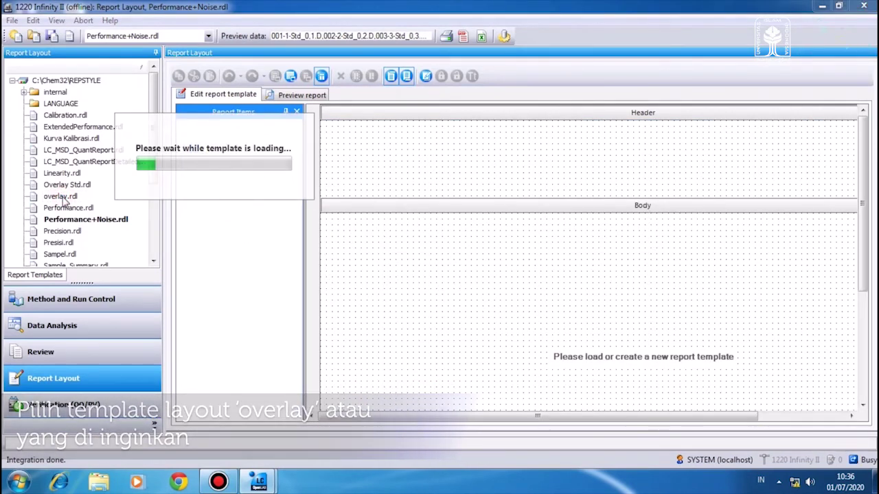
click(295, 96)
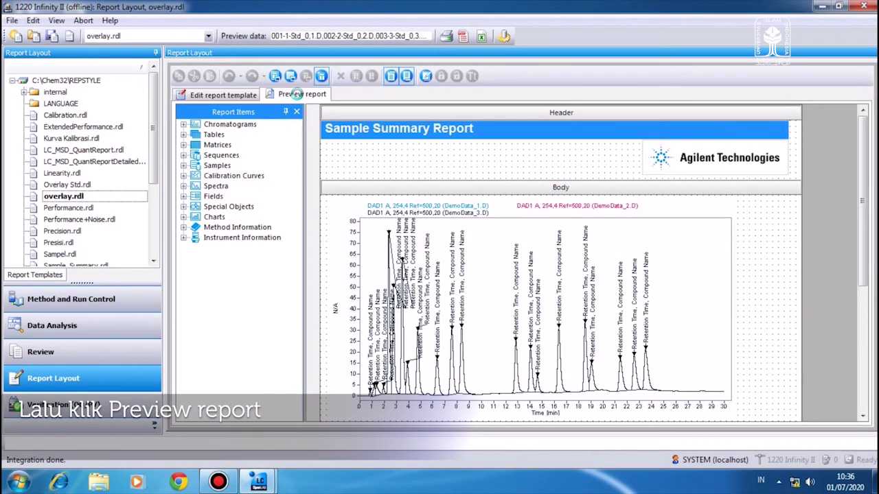
click(300, 96)
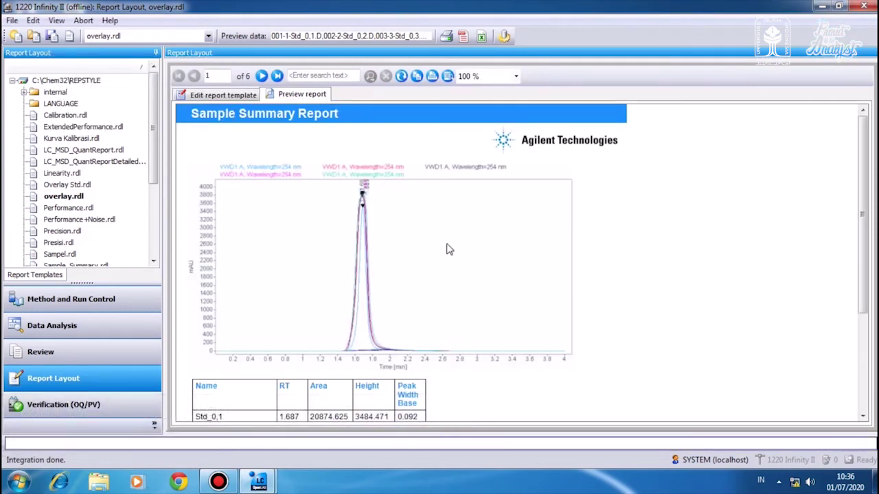
- Review the standards' overlay report down to the peak table, display the whole page, and check the print options without printing
scroll(289, 283, down, 5)
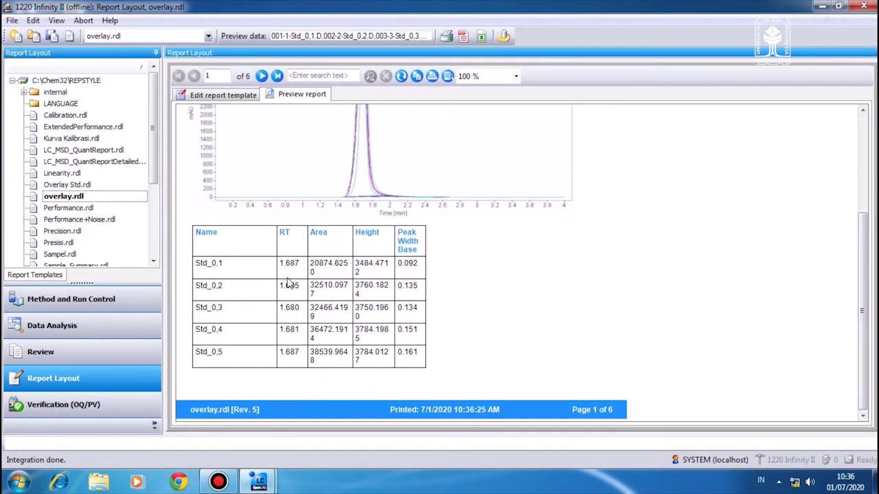
scroll(409, 302, up, 5)
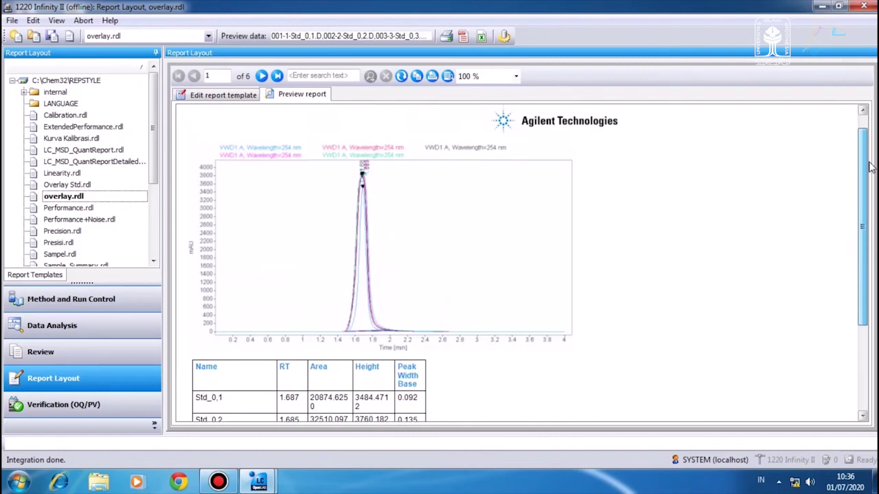
click(448, 77)
click(433, 76)
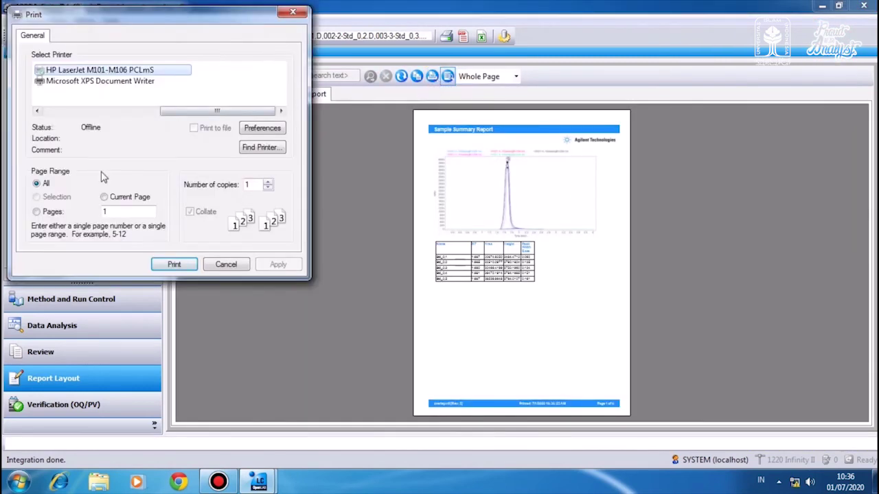
click(283, 19)
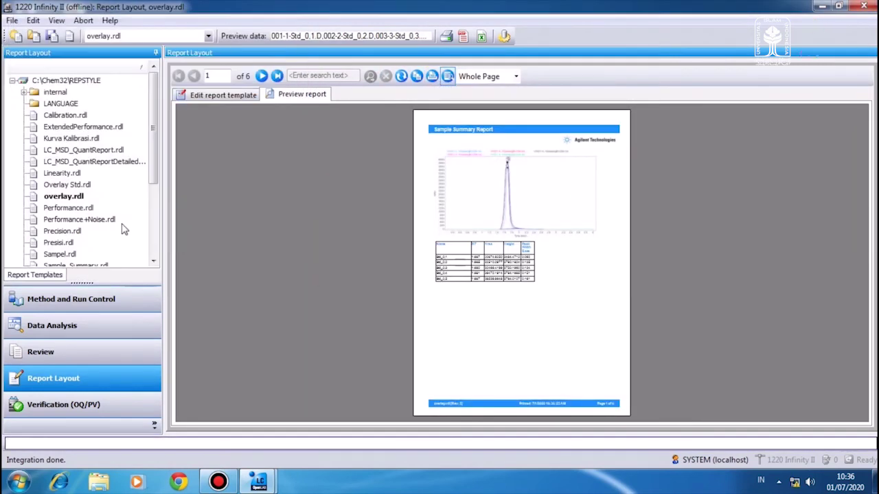
- Return to Data Analysis and clear the overlay marks of the injections Std_0,1 to Std_0,5
click(47, 329)
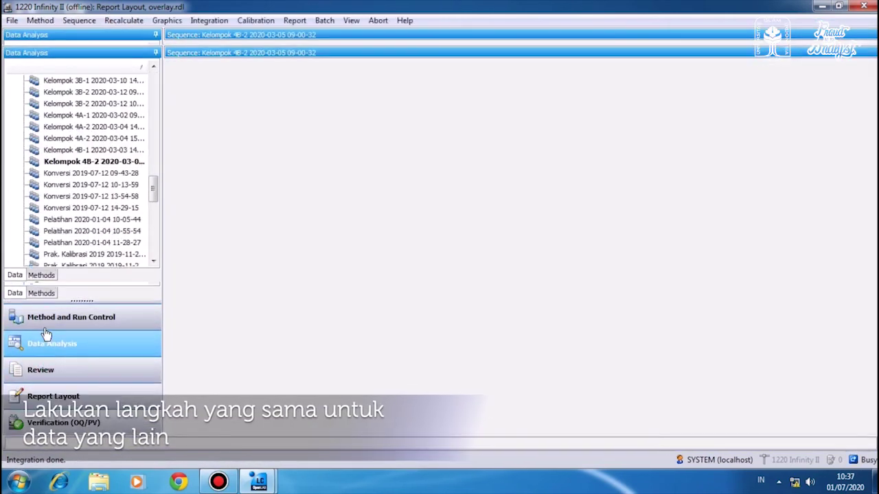
click(210, 115)
click(208, 103)
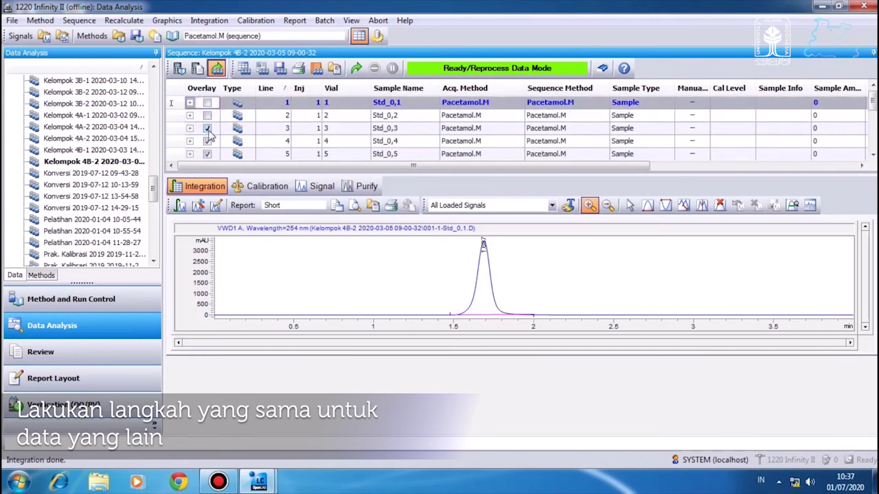
click(207, 129)
click(207, 140)
key(Down)
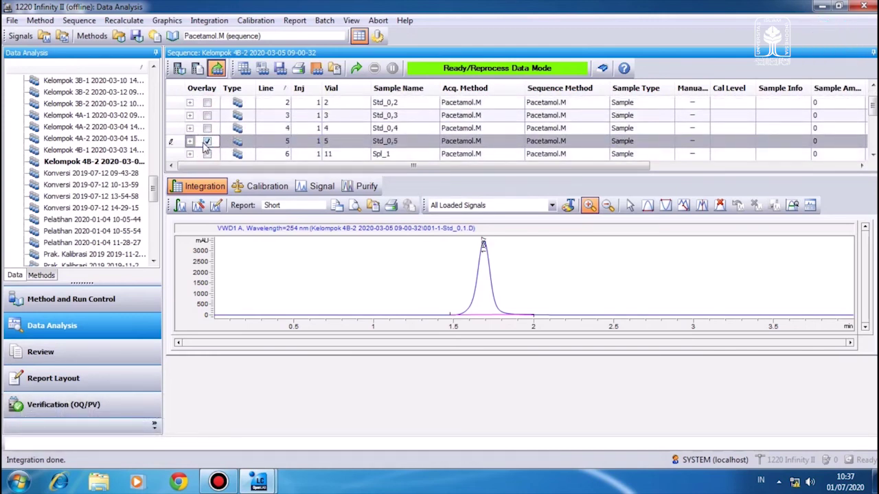
- Mark the injections Spl_1 to Spl_3, Spike_1 and Spike_2 for overlay and load their chromatograms
key(Down)
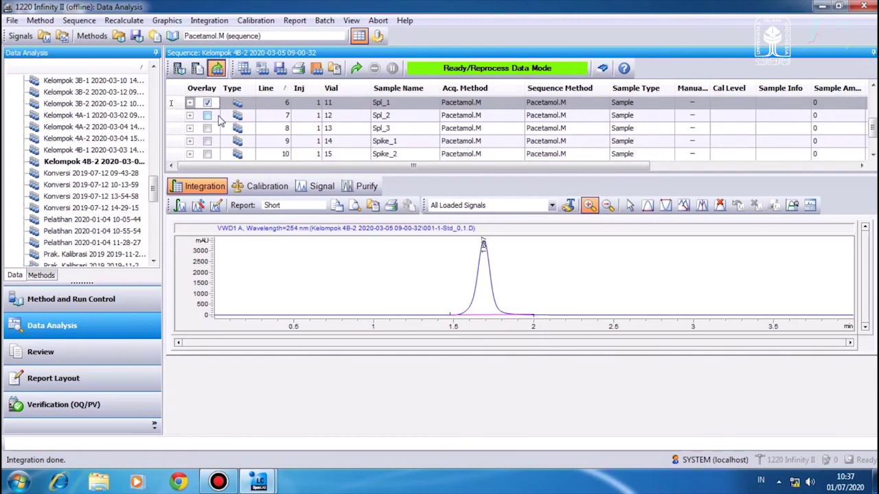
click(207, 115)
click(208, 128)
click(208, 141)
click(207, 154)
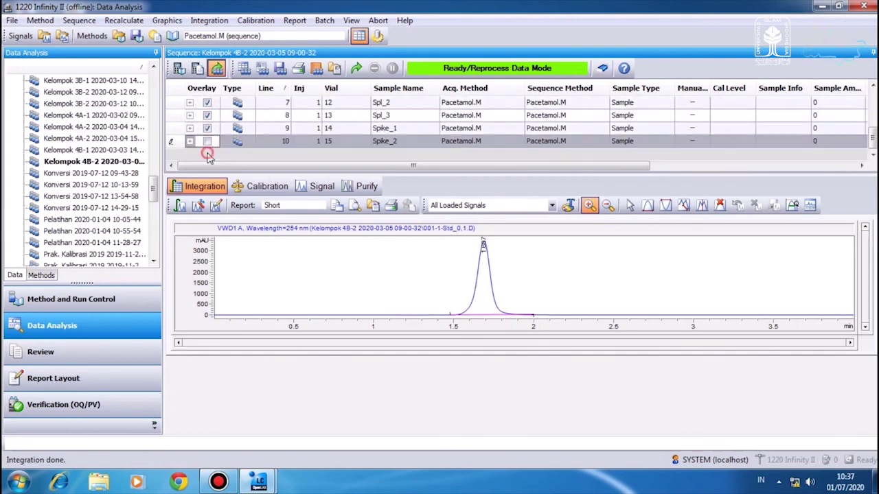
click(267, 141)
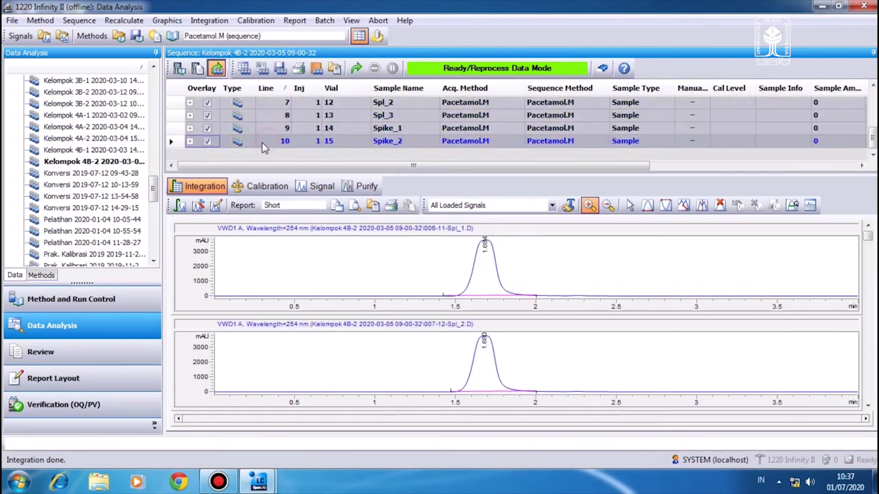
- Preview the overlay.rdl report of the sample and spike injections, review its chromatogram and peak table, and return to Data Analysis
click(54, 379)
click(302, 93)
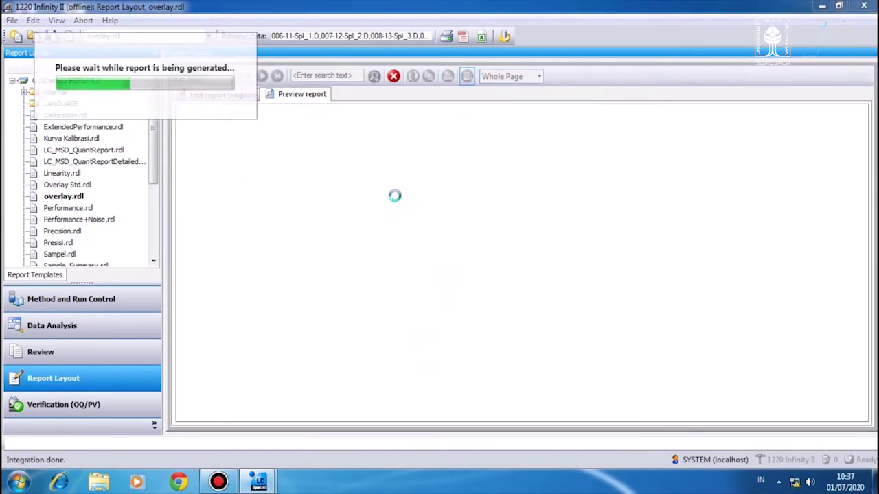
click(448, 76)
scroll(320, 210, down, 5)
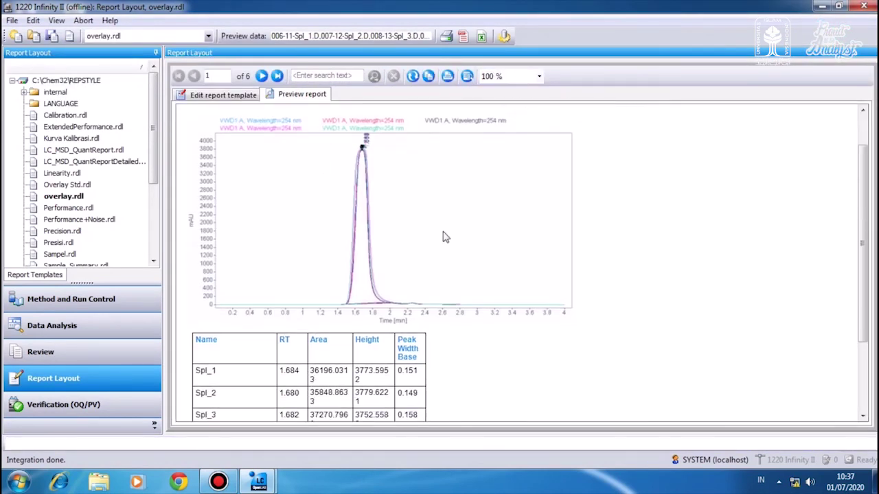
scroll(412, 275, up, 4)
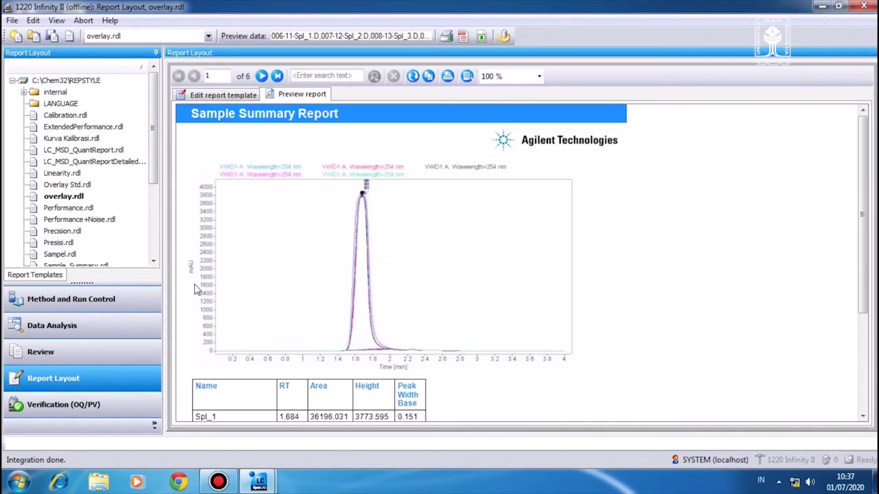
click(92, 326)
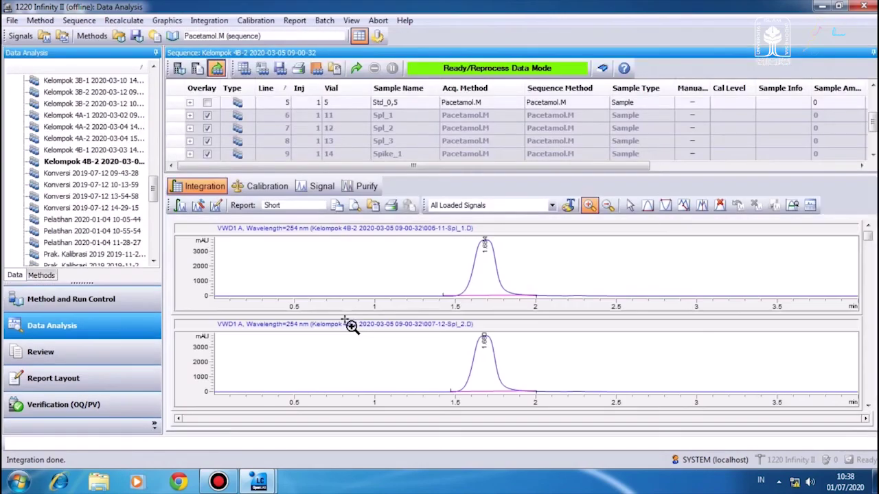